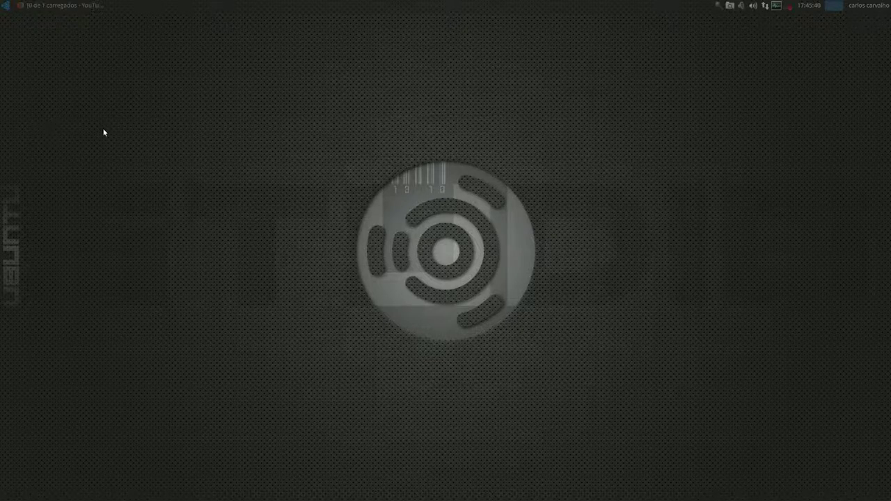
# View the Xfce desktop environment information from the Ubuntu Studio Information entries and close its window
pyautogui.click(7, 9)
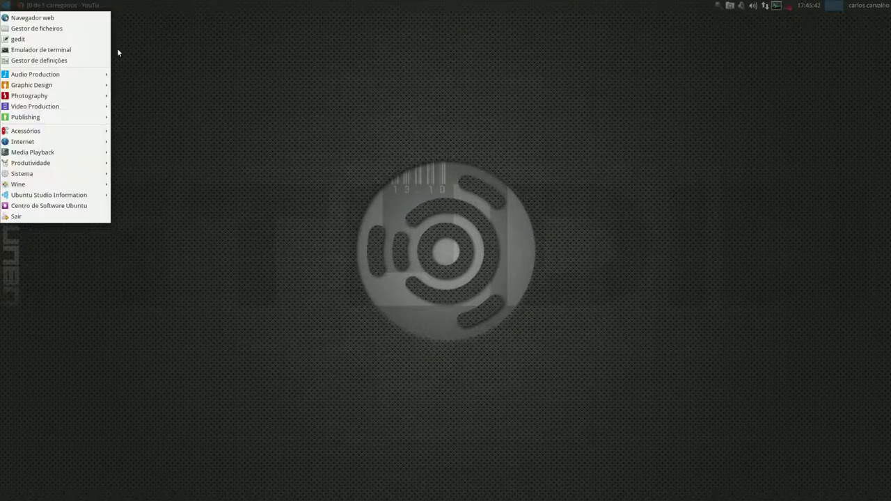
pyautogui.moveTo(72, 197)
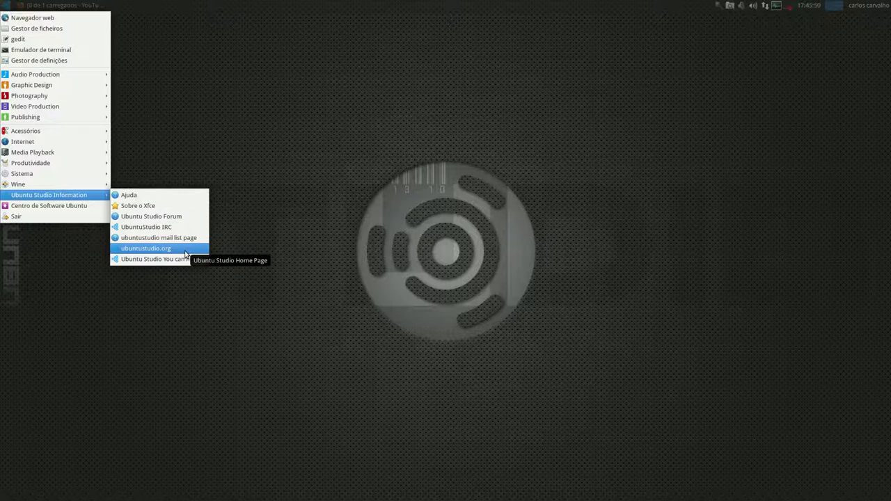
pyautogui.click(144, 206)
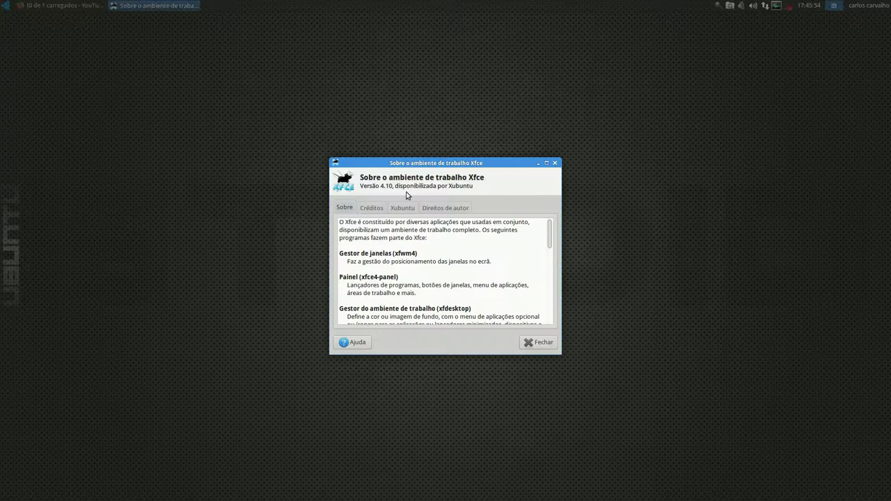
pyautogui.click(554, 163)
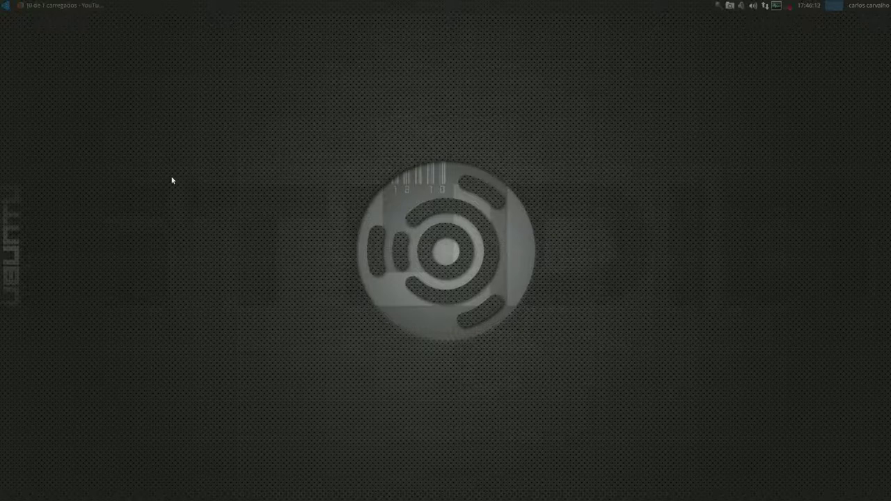
pyautogui.click(5, 6)
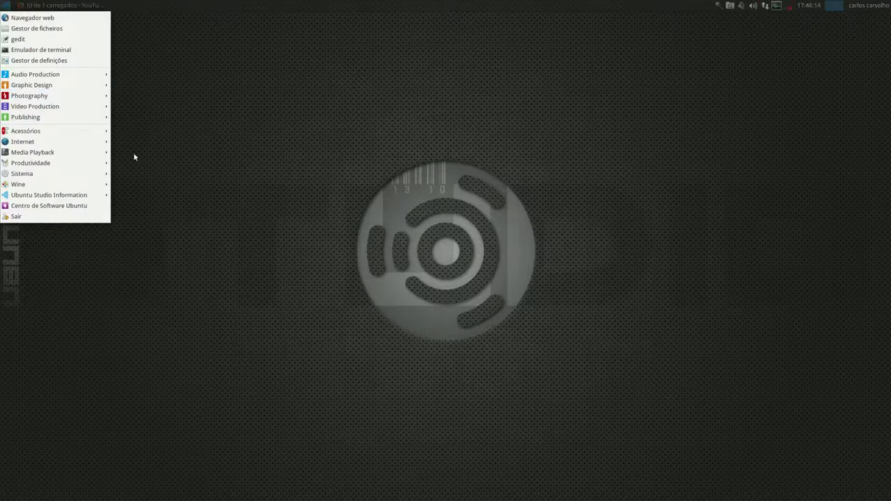
pyautogui.click(263, 183)
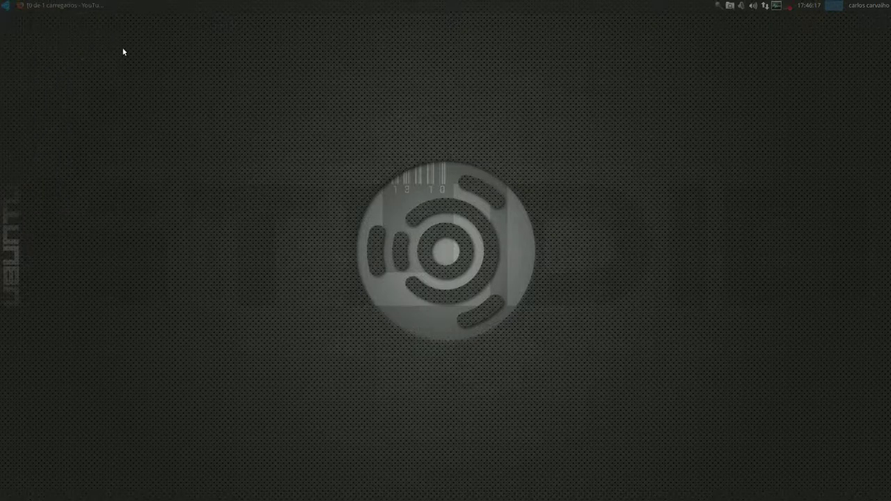
# Launch the terminal and its neighbouring application from the dock one after the other, closing each window
pyautogui.moveTo(32, 490)
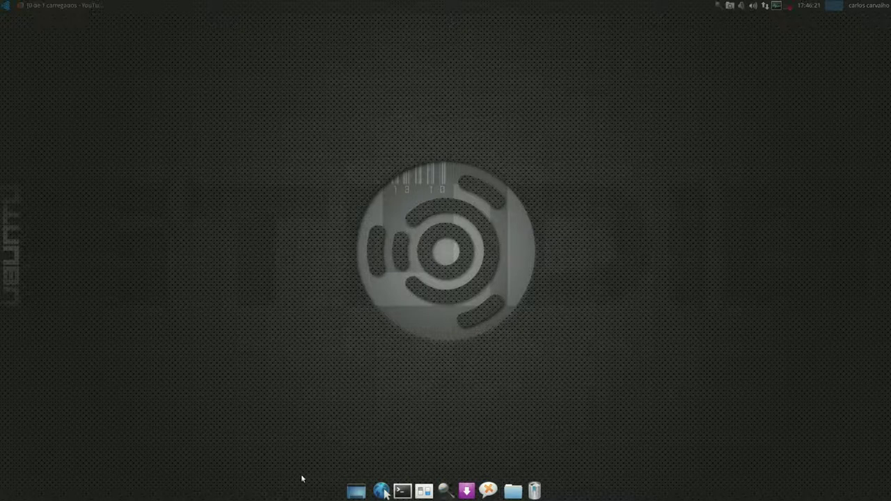
pyautogui.moveTo(379, 491)
pyautogui.click(402, 490)
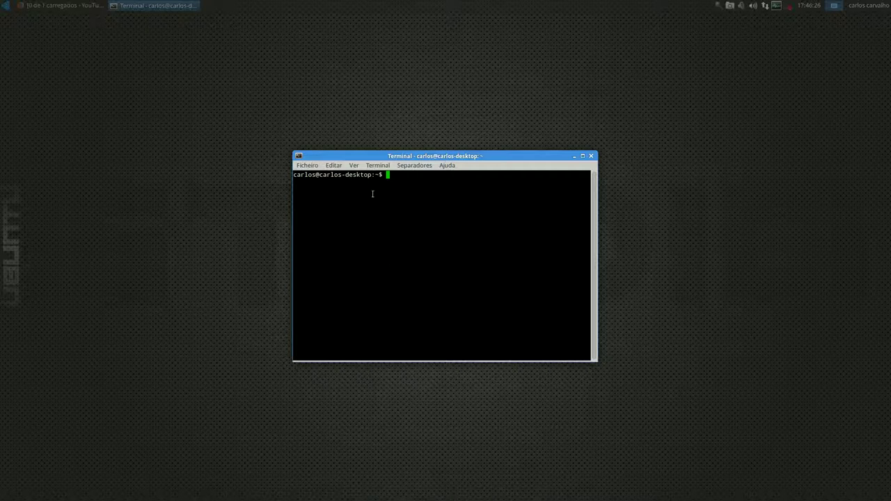
pyautogui.click(591, 156)
pyautogui.moveTo(385, 492)
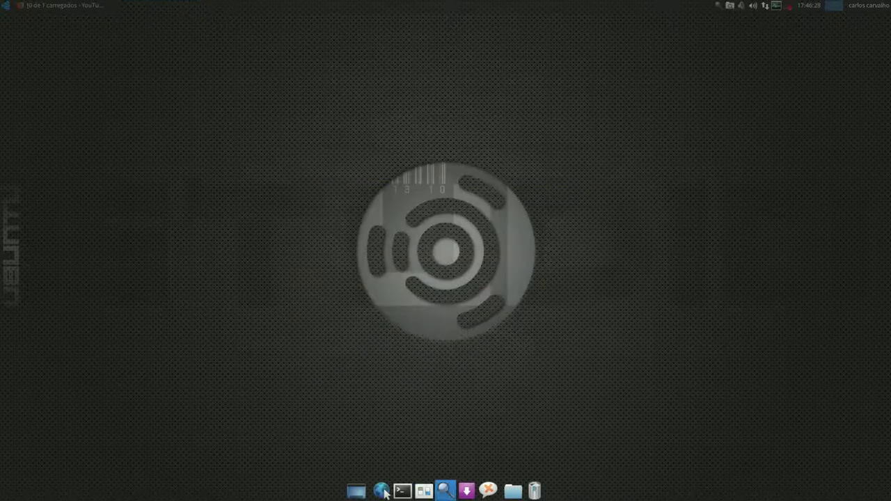
pyautogui.click(423, 491)
pyautogui.click(588, 131)
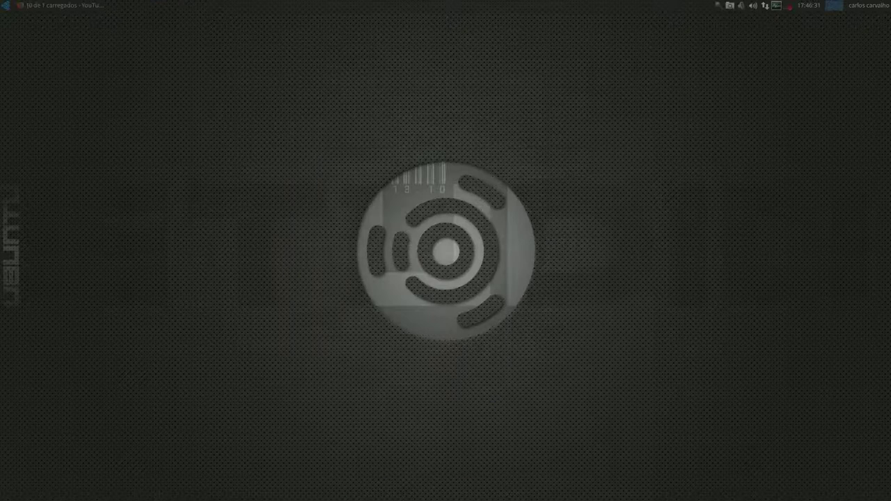
# View the application finder and the Ubuntu Software Center from the dock, closing each window
pyautogui.click(446, 492)
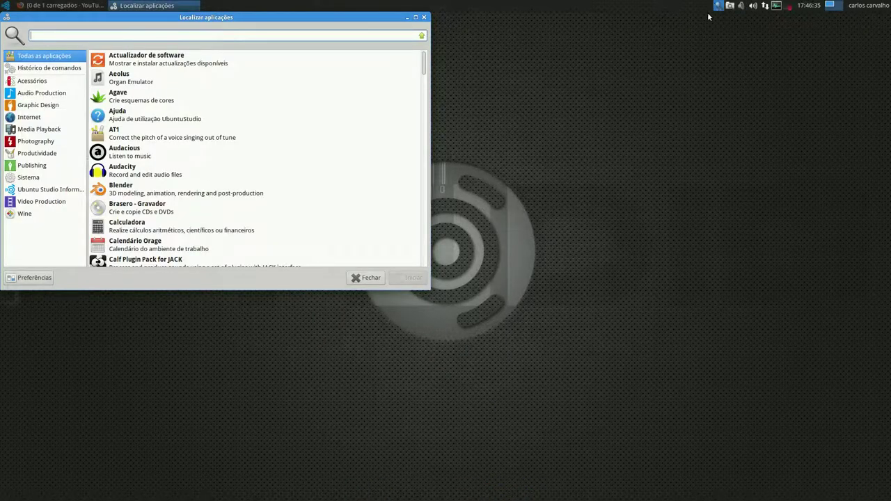
pyautogui.click(424, 18)
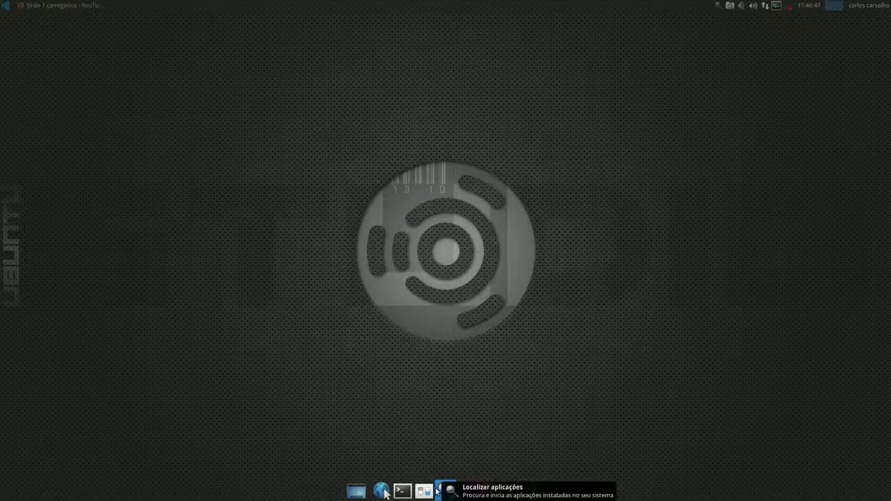
pyautogui.click(469, 494)
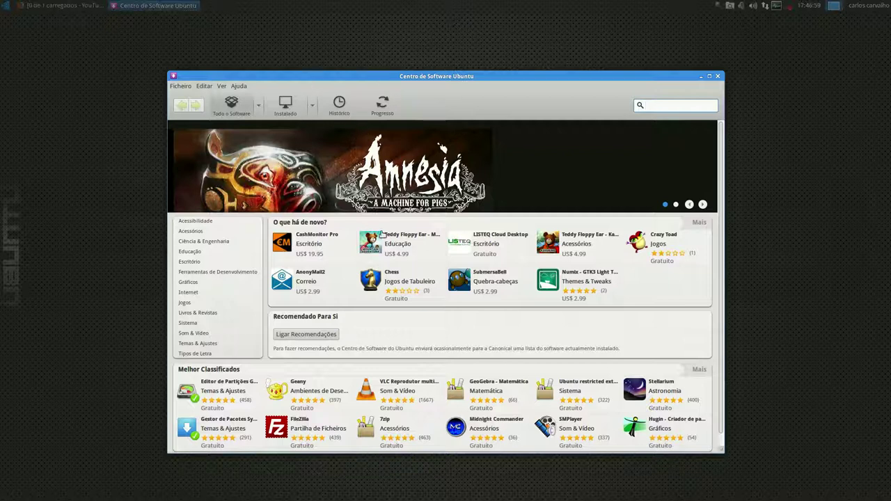
pyautogui.click(717, 78)
# Show the dock's folder shortcuts, including the options for Projectos, and dismiss the list without opening a folder
pyautogui.moveTo(390, 496)
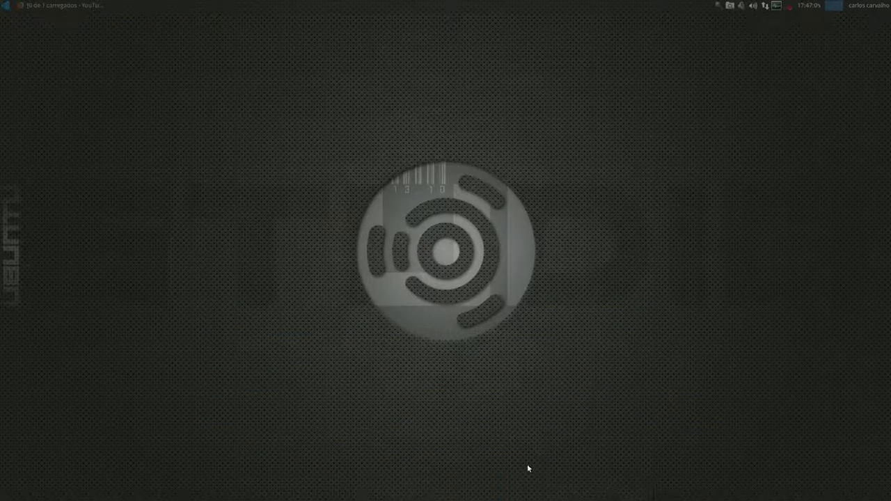
pyautogui.click(513, 491)
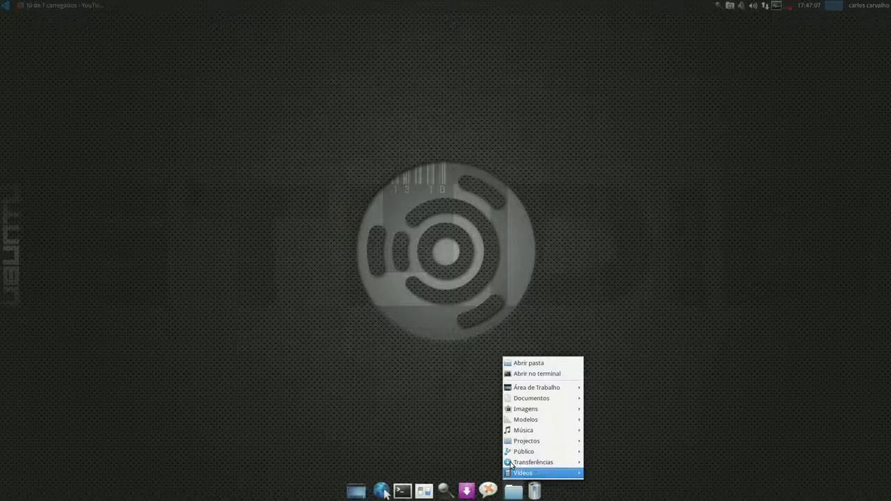
pyautogui.moveTo(536, 440)
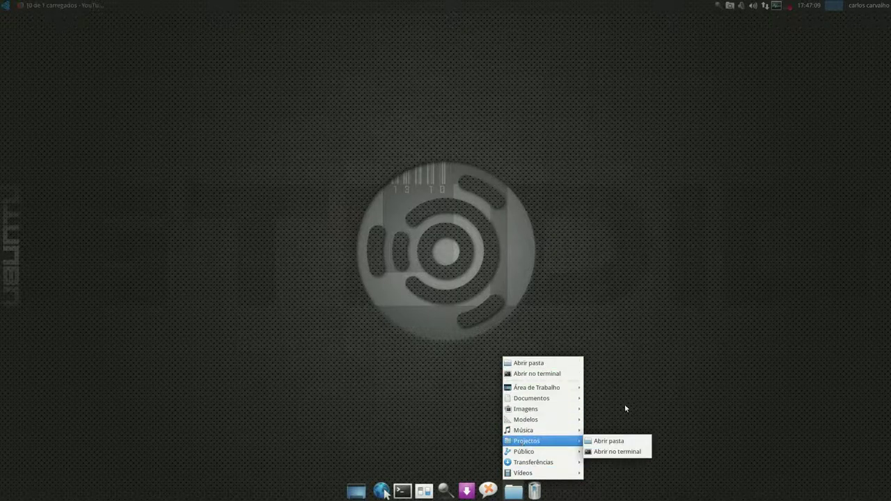
pyautogui.click(623, 412)
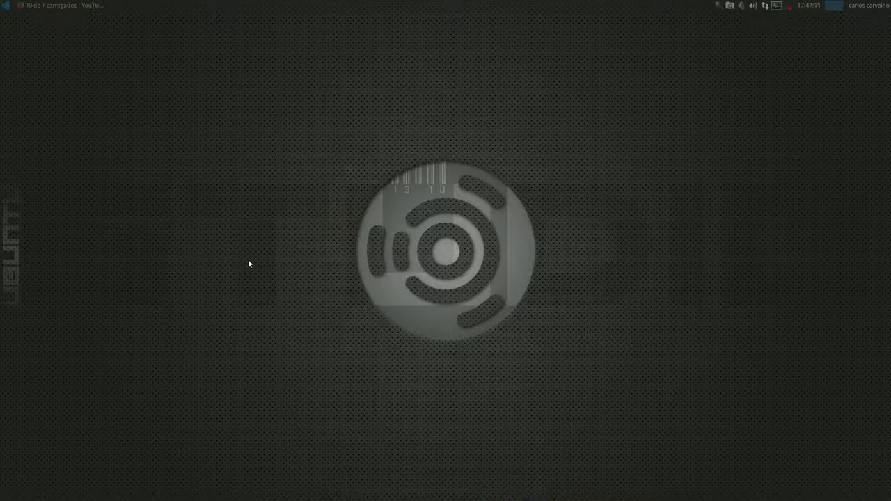
# Open the Extra Audio Production Applications installer and enlarge and reposition its window to fit the whole package list
pyautogui.moveTo(384, 498)
pyautogui.click(6, 5)
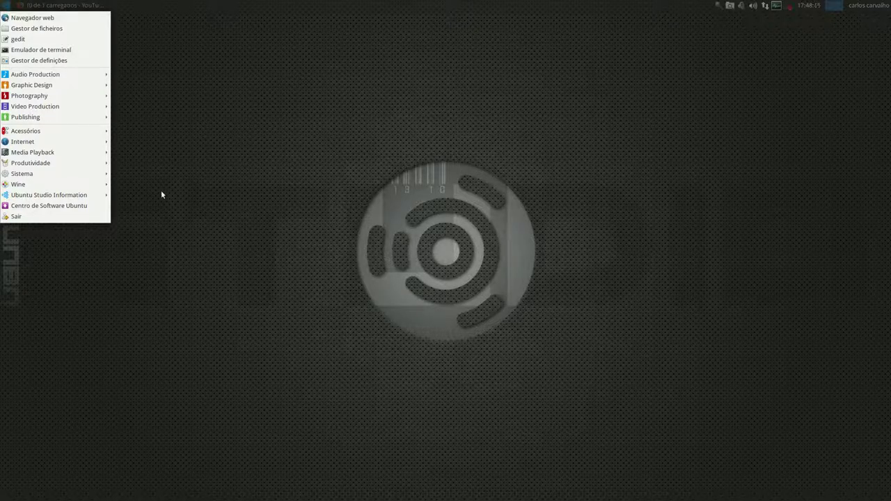
pyautogui.moveTo(52, 72)
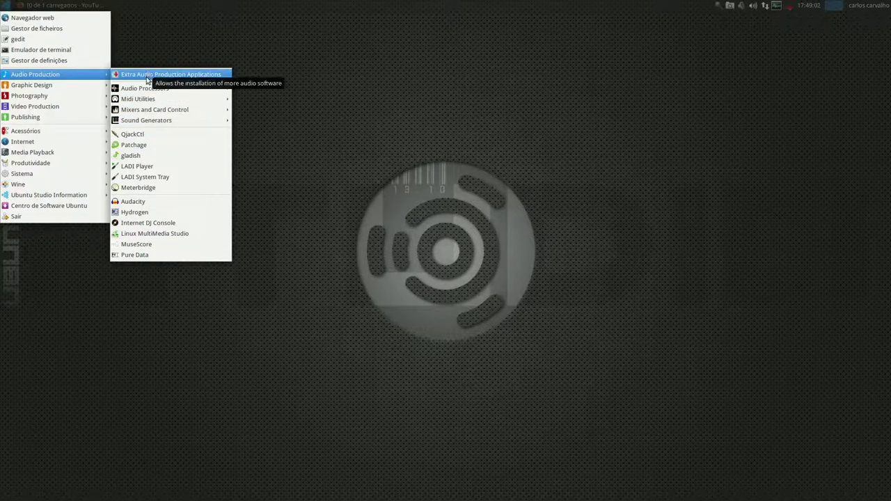
pyautogui.moveTo(170, 114)
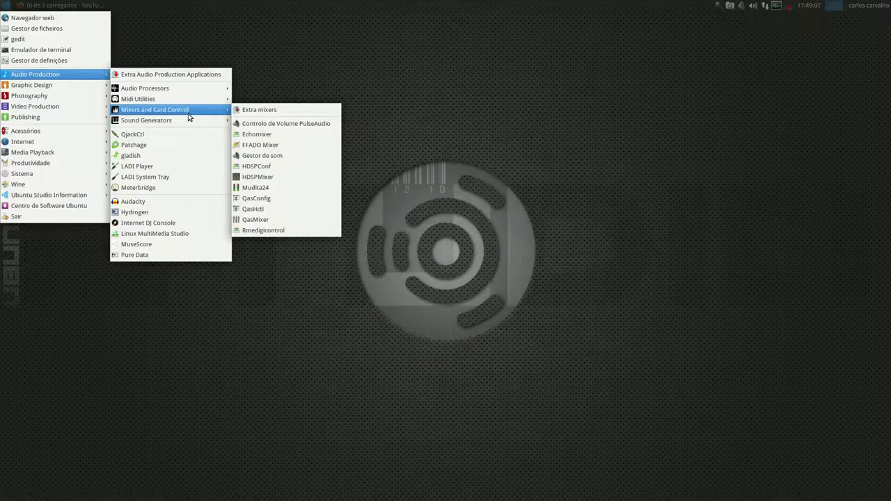
pyautogui.click(179, 78)
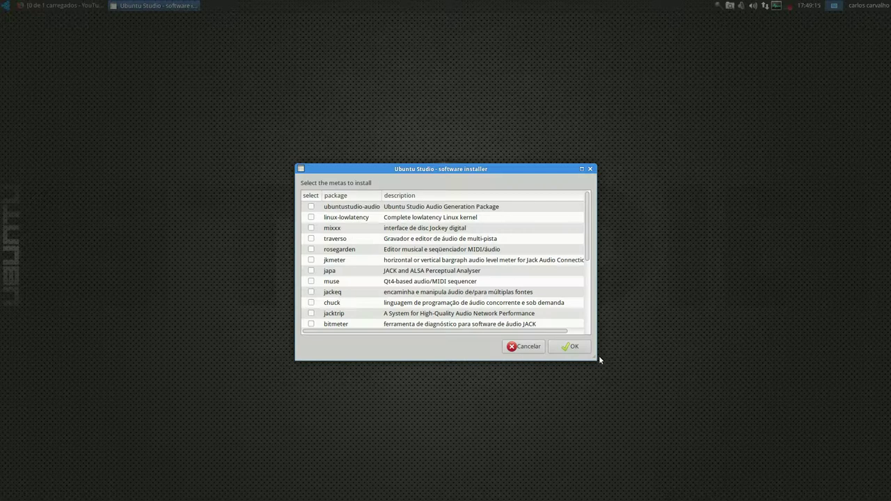
pyautogui.moveTo(589, 353); pyautogui.dragTo(833, 449)
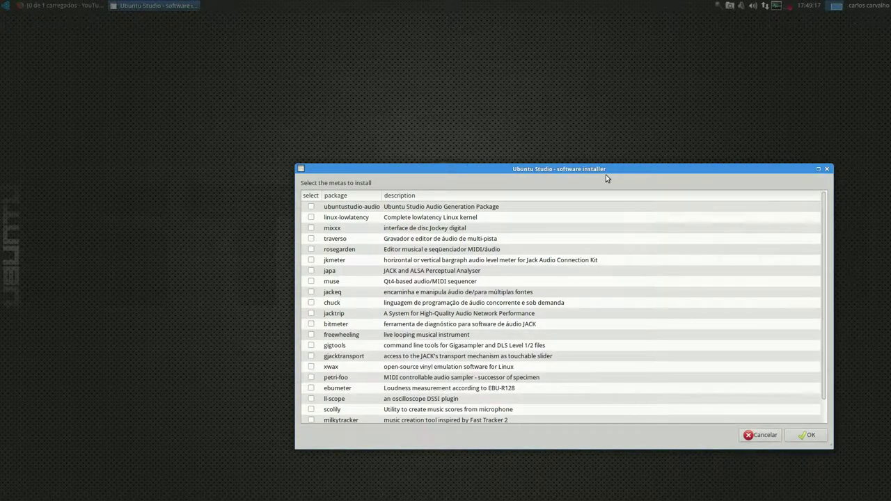
pyautogui.moveTo(582, 167); pyautogui.dragTo(409, 29)
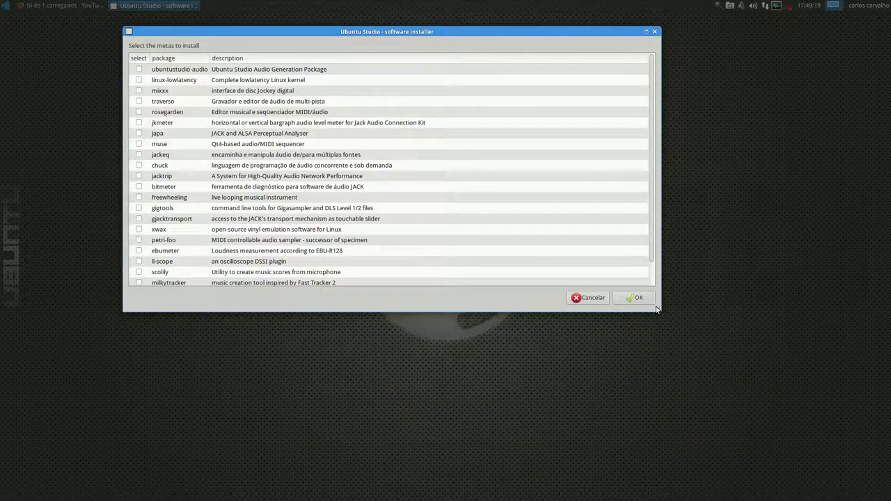
pyautogui.moveTo(656, 309); pyautogui.dragTo(693, 366)
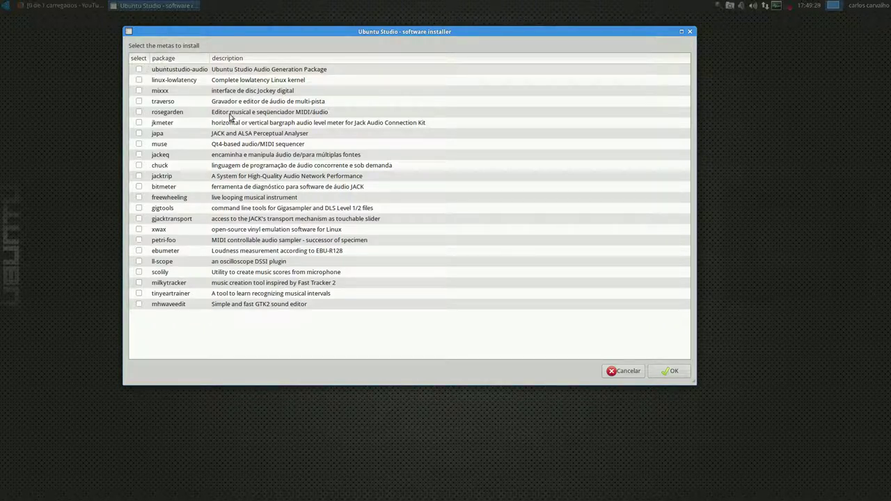
# Install the ubuntustudio-audio package, authenticating with the account password, and close the installer
pyautogui.click(139, 70)
pyautogui.click(668, 371)
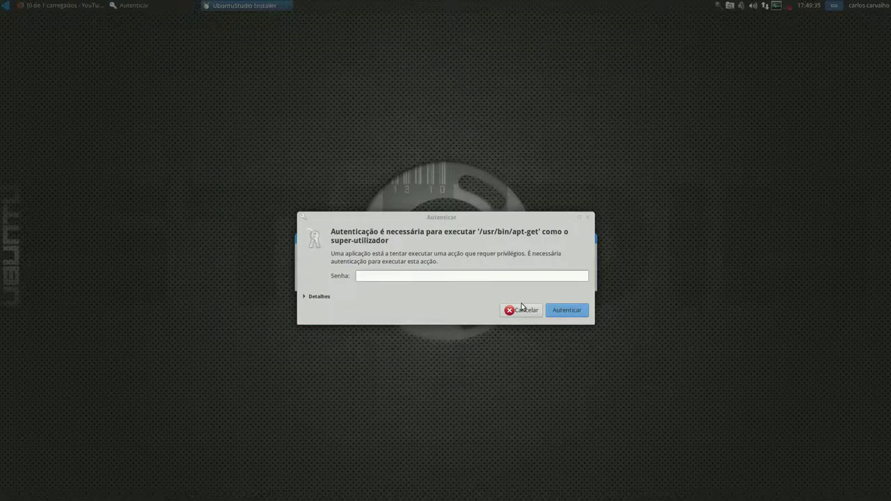
pyautogui.click(393, 276)
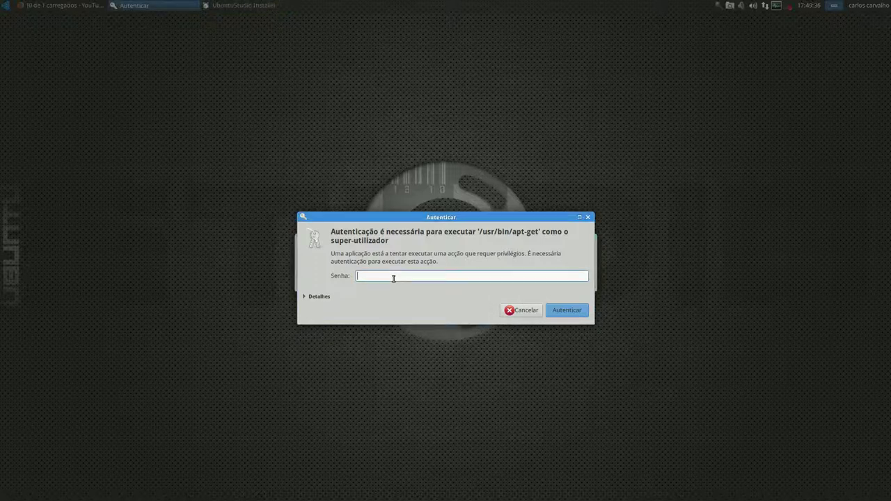
pyautogui.click(575, 312)
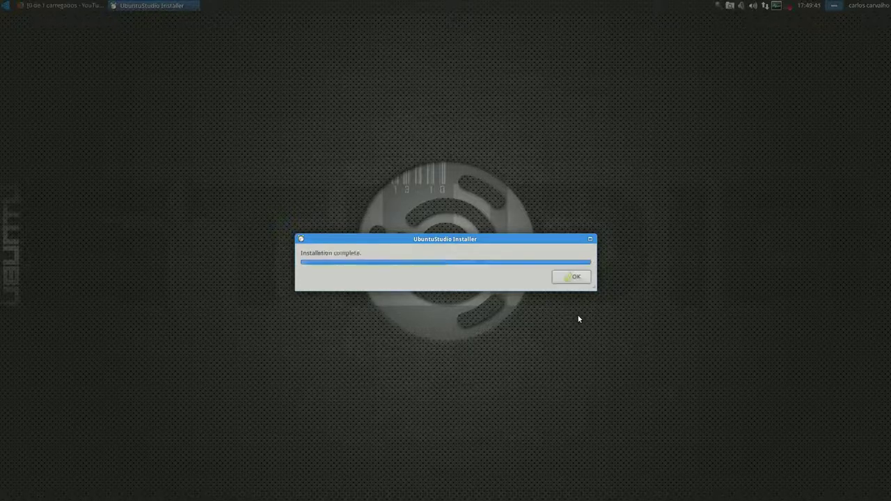
pyautogui.click(564, 277)
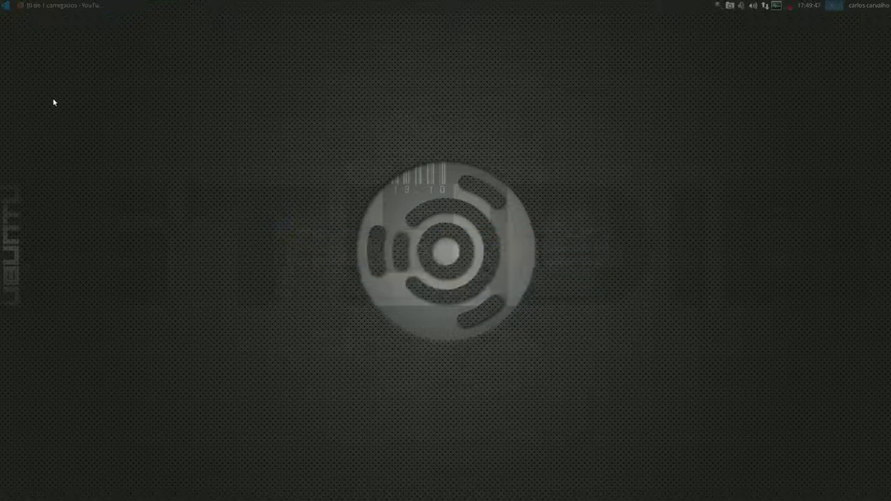
# View the packages offered by the Extra Audio Effects installer under Audio Processors and cancel without installing any
pyautogui.click(7, 7)
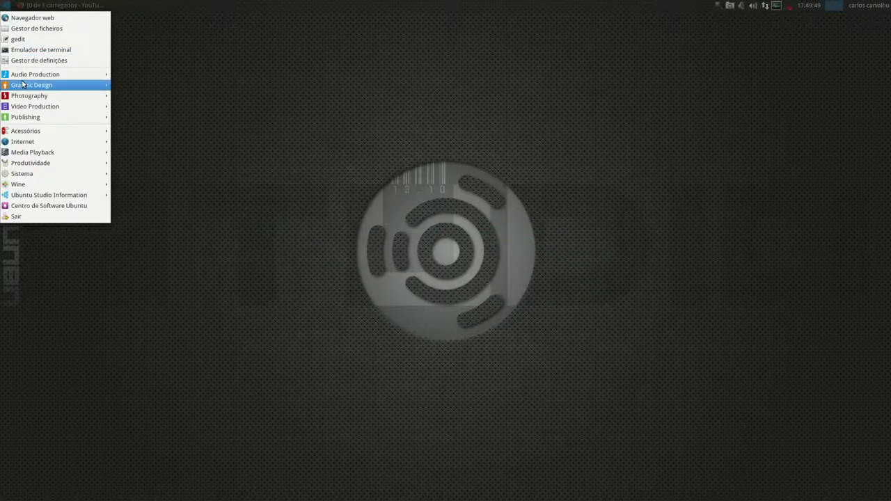
pyautogui.moveTo(28, 75)
pyautogui.moveTo(131, 92)
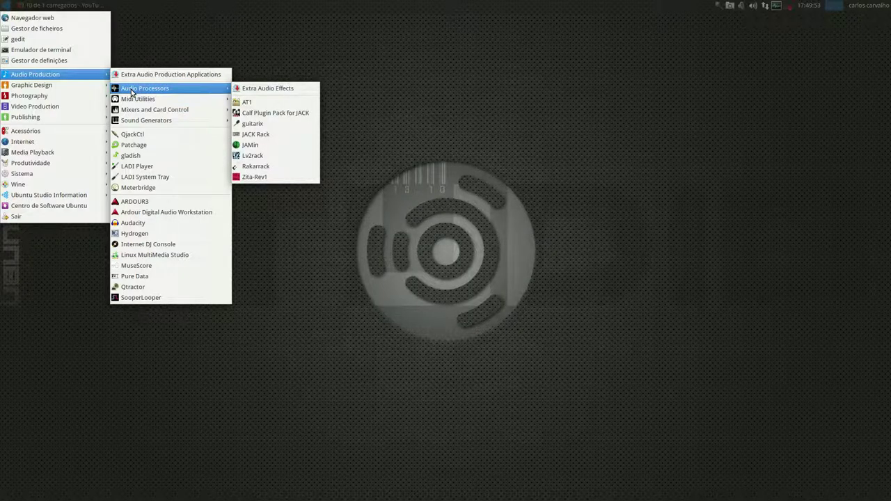
pyautogui.click(254, 89)
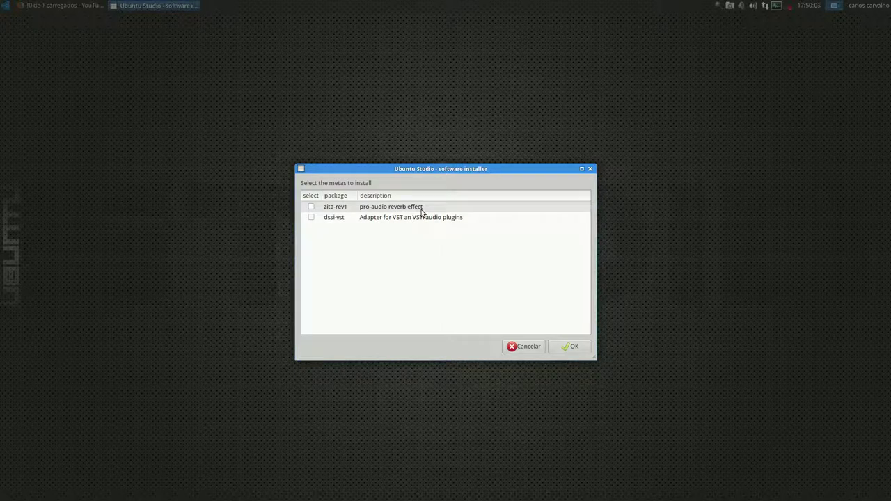
pyautogui.click(526, 347)
# Run an installation from the Extra Graphics Applications installer under Graphic Design, authenticating with the account password
pyautogui.click(6, 5)
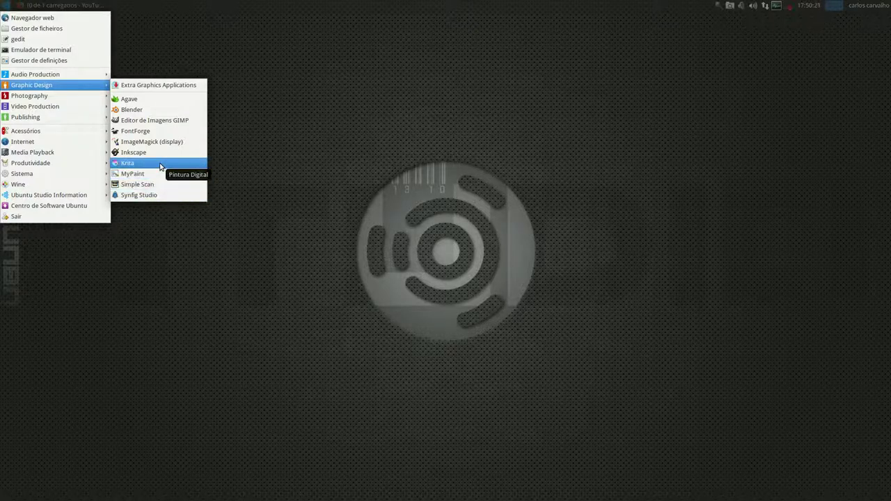
pyautogui.click(153, 86)
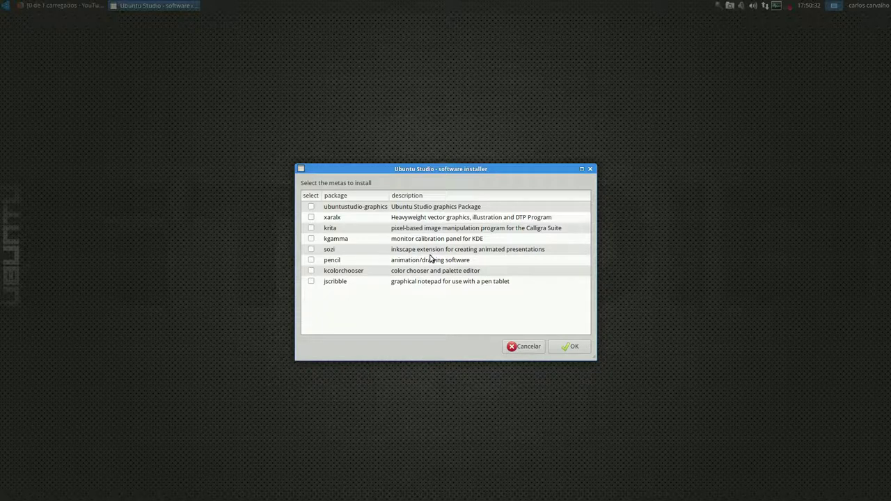
pyautogui.click(569, 346)
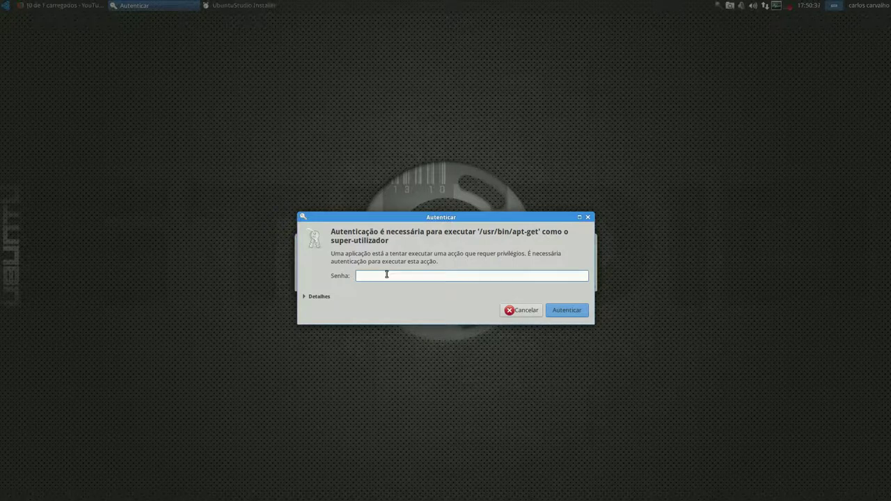
pyautogui.click(566, 309)
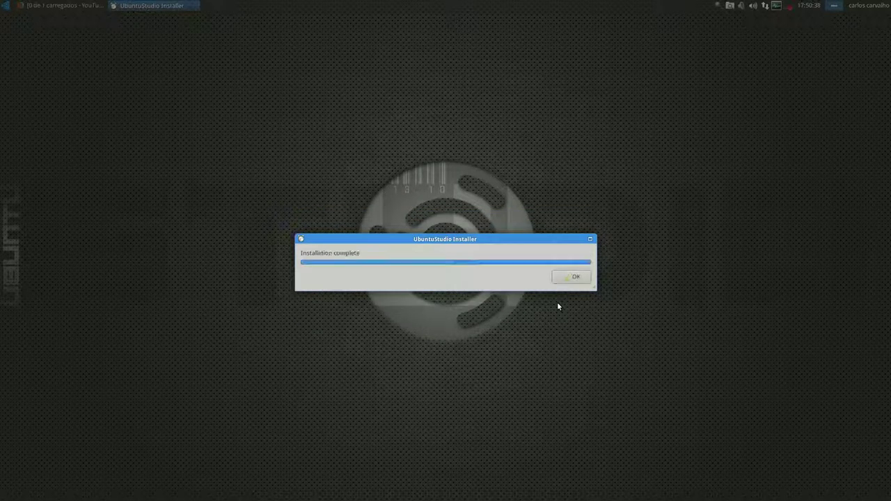
# Close the finished installation, review the Extra Graphics Applications package list under Graphic Design and exit the installer without selecting any package
pyautogui.click(571, 278)
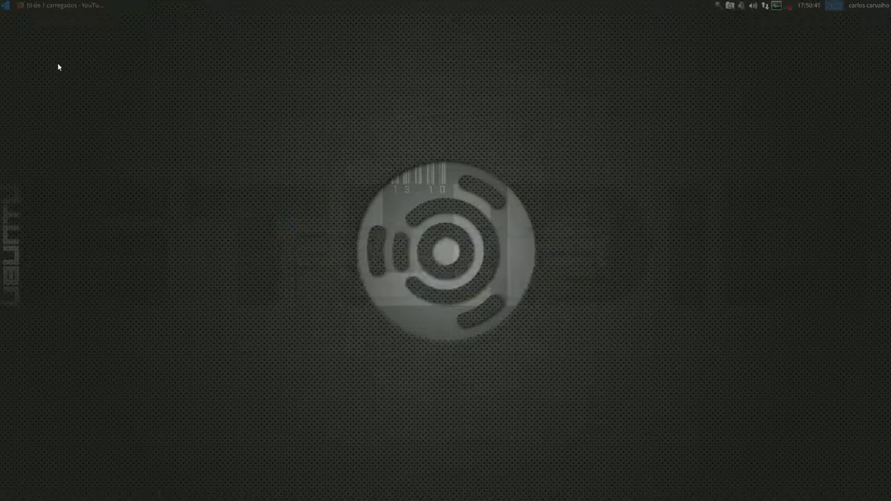
pyautogui.click(5, 6)
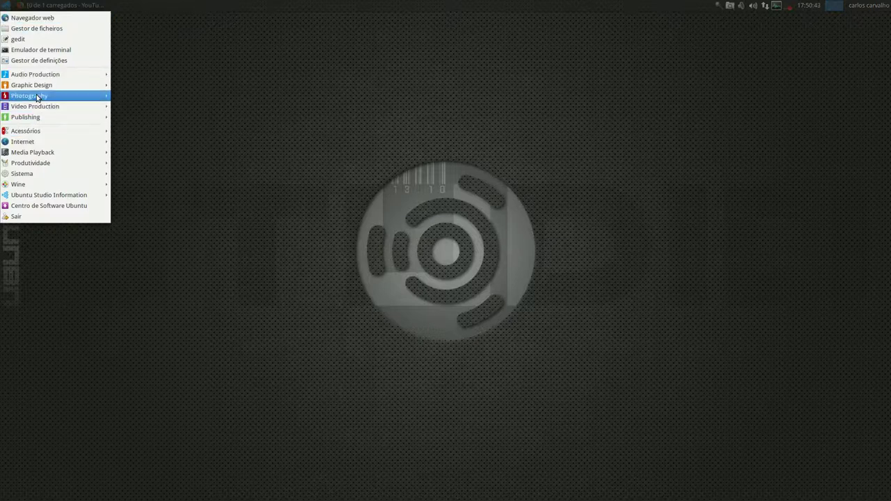
pyautogui.moveTo(38, 91)
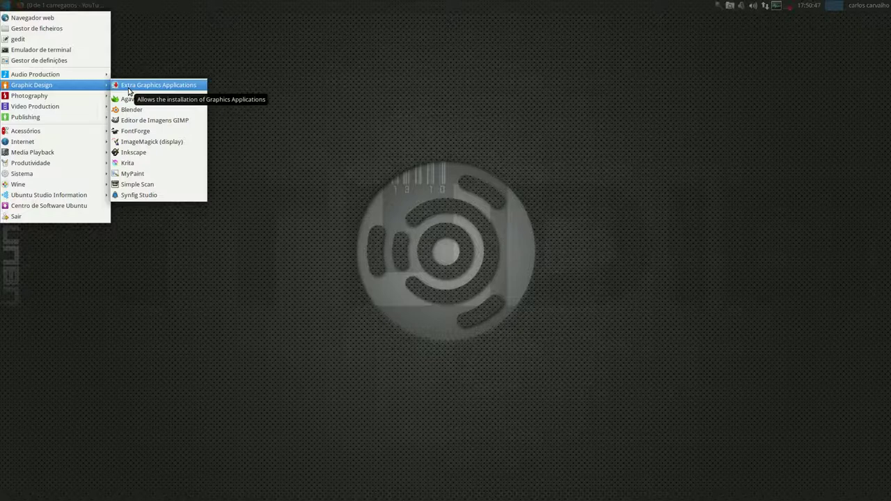
pyautogui.click(128, 87)
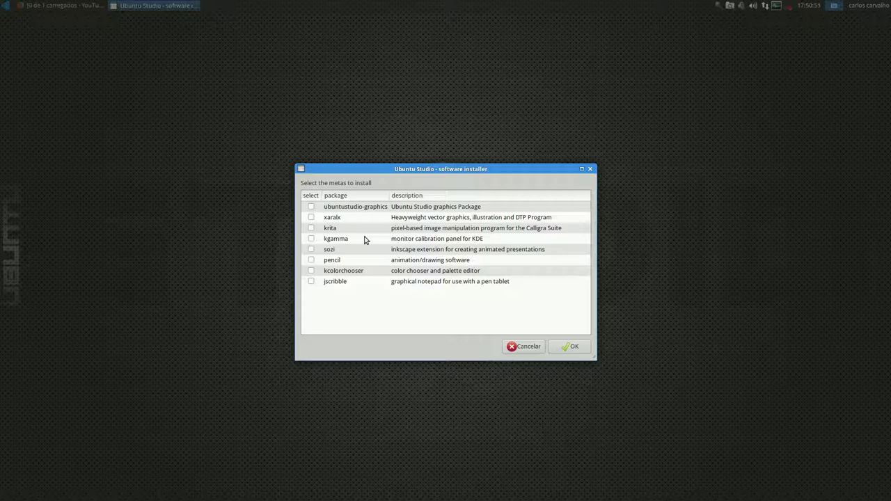
pyautogui.click(560, 347)
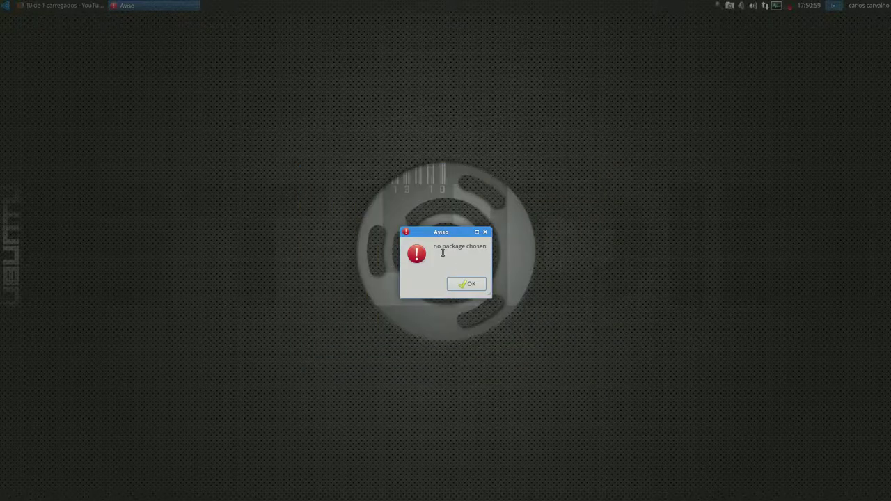
pyautogui.click(470, 284)
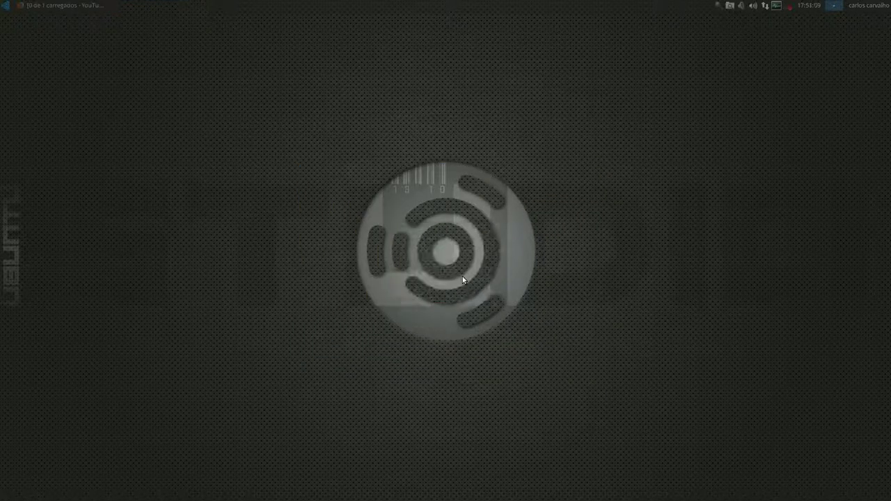
# Browse the applications offered in the Photography and Video Production categories
pyautogui.click(6, 7)
pyautogui.moveTo(38, 101)
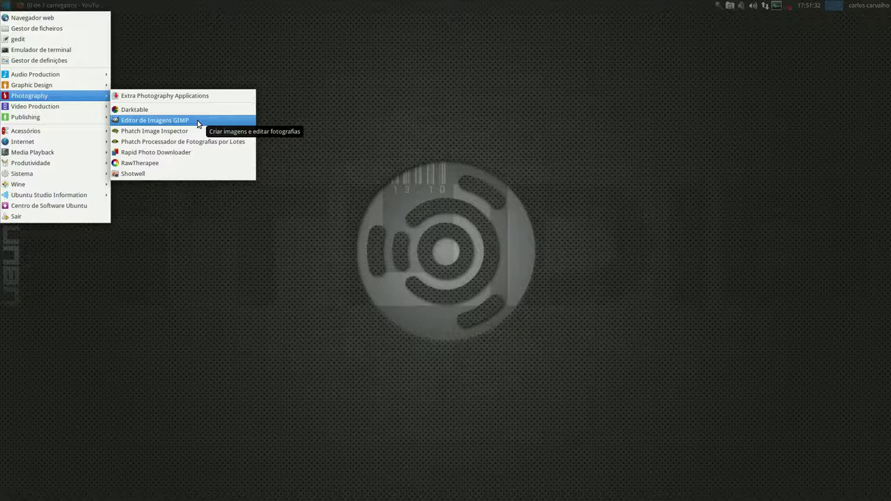
pyautogui.moveTo(80, 108)
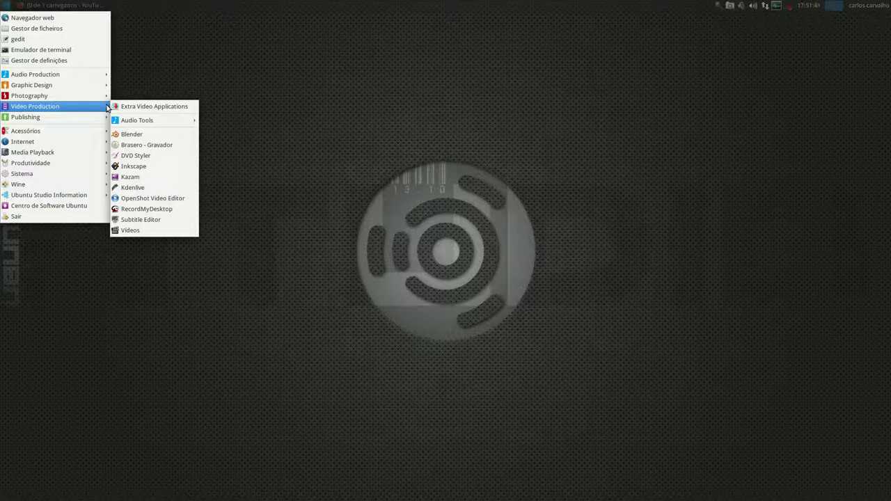
# Launch Audacity from the Audio Tools under Video Production, dismiss its welcome message and maximize the window
pyautogui.moveTo(122, 121)
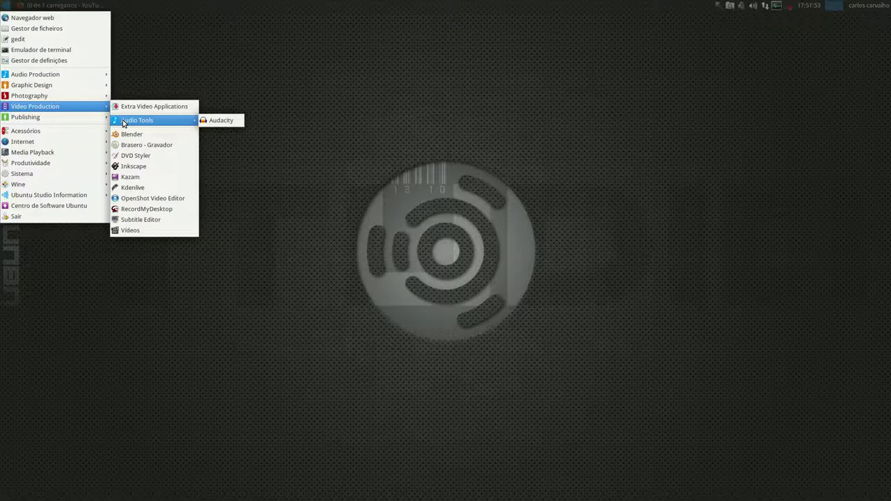
pyautogui.click(225, 121)
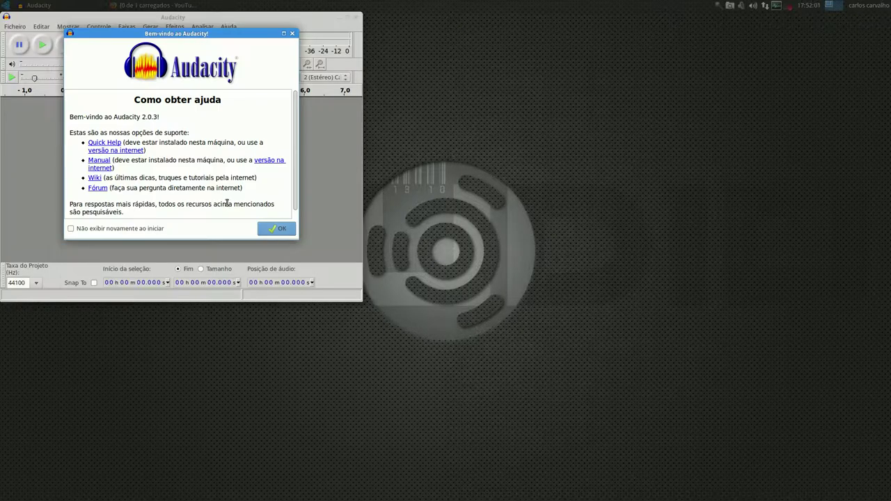
pyautogui.click(287, 229)
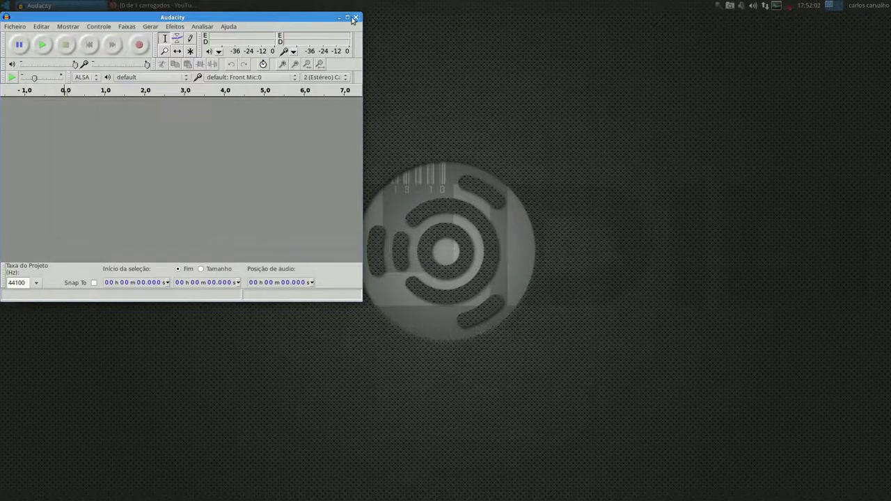
pyautogui.click(356, 16)
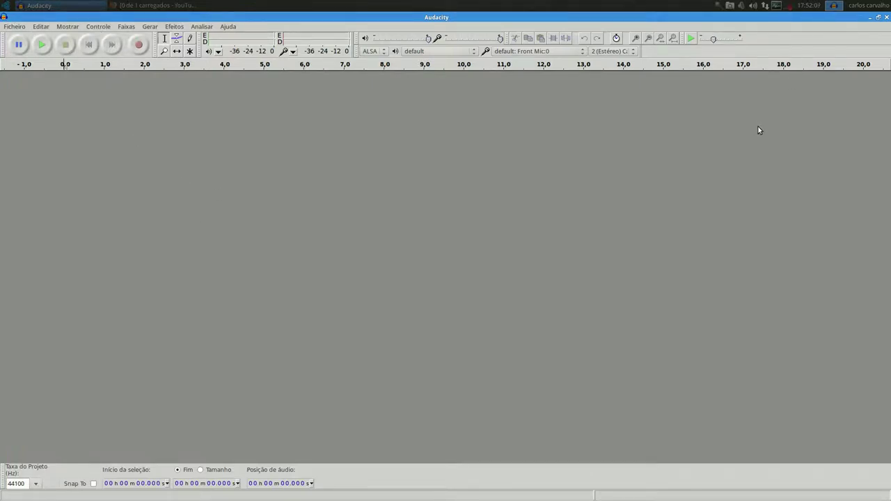
# Show the information about Audacity and follow its link to the project website
pyautogui.click(233, 27)
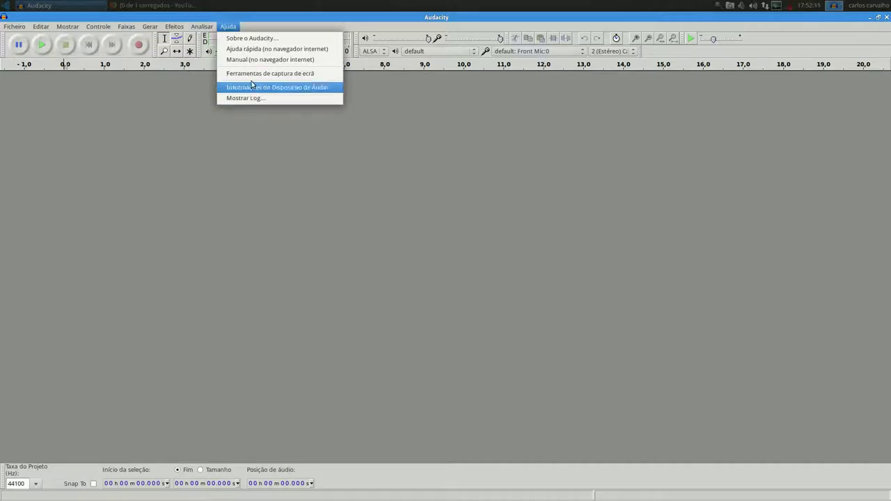
pyautogui.click(247, 38)
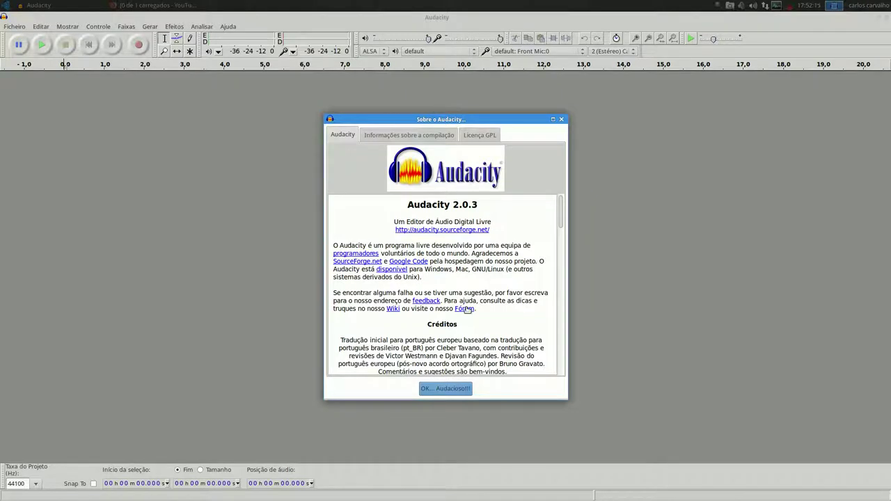
pyautogui.click(425, 230)
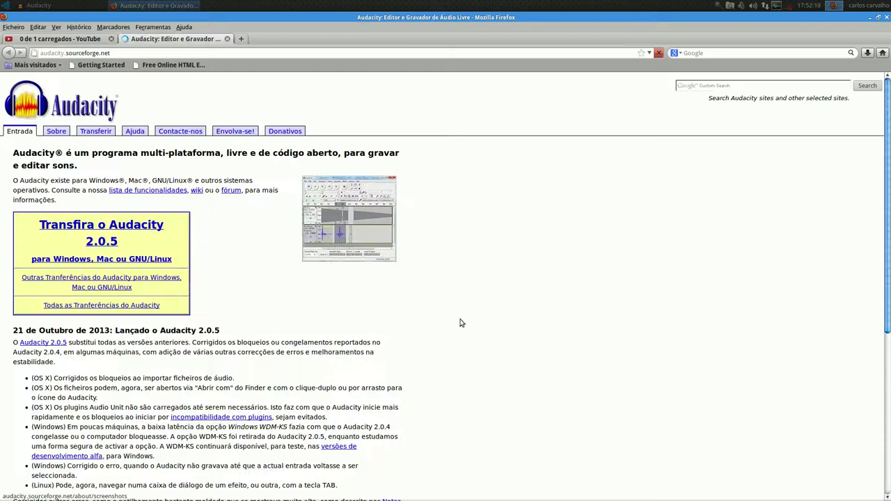
# Look through the Audacity home page and its screenshots page, and enlarge the image of Audacity running on Linux
pyautogui.scroll(-2, 491, 292)
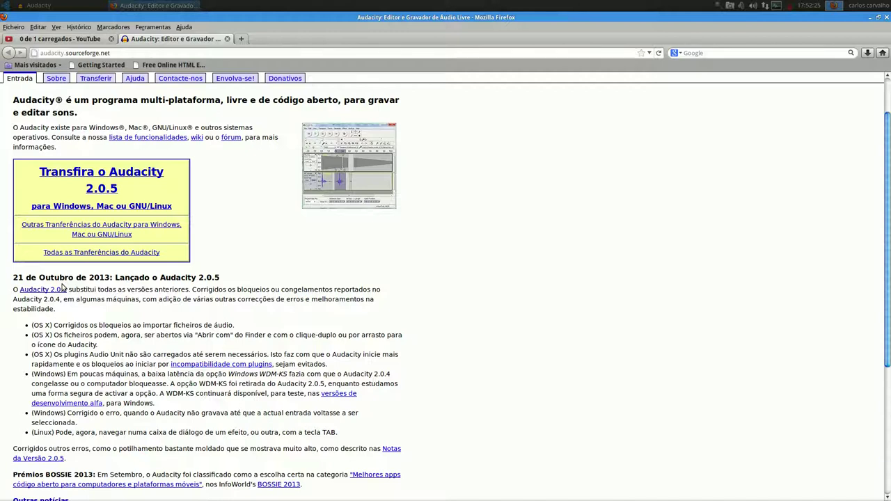
pyautogui.scroll(2, 364, 260)
pyautogui.click(370, 234)
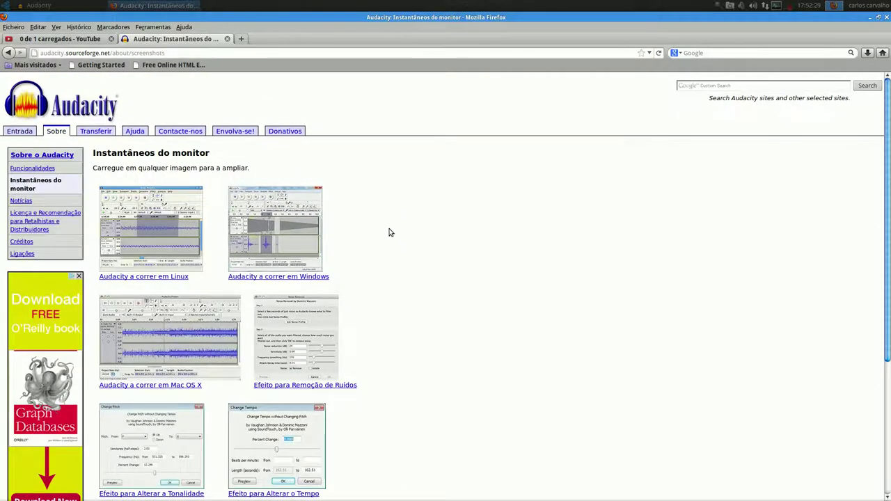
pyautogui.scroll(-3, 390, 232)
pyautogui.click(139, 147)
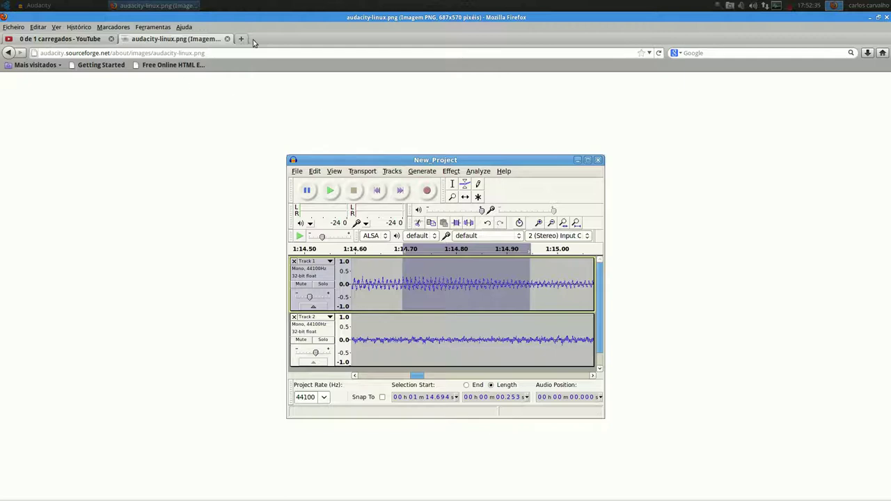
# Close the Audacity web page, return to Audacity, dismiss its About window and quit the program
pyautogui.click(227, 39)
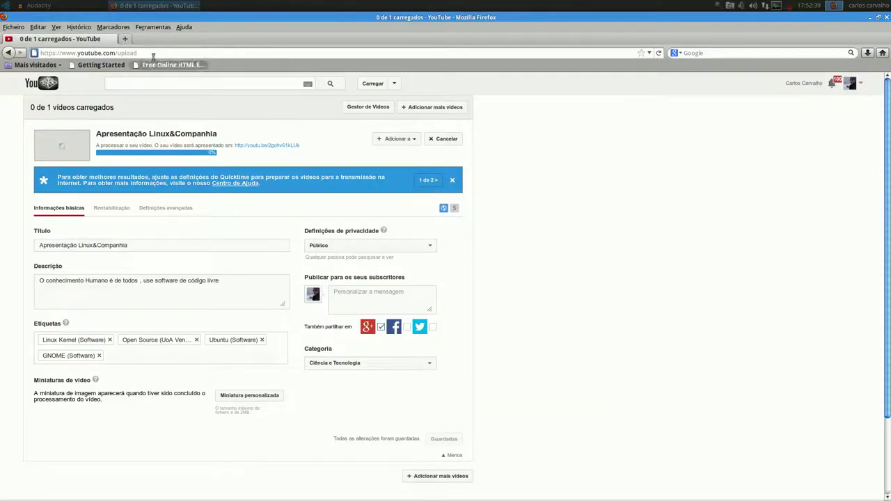
pyautogui.click(877, 17)
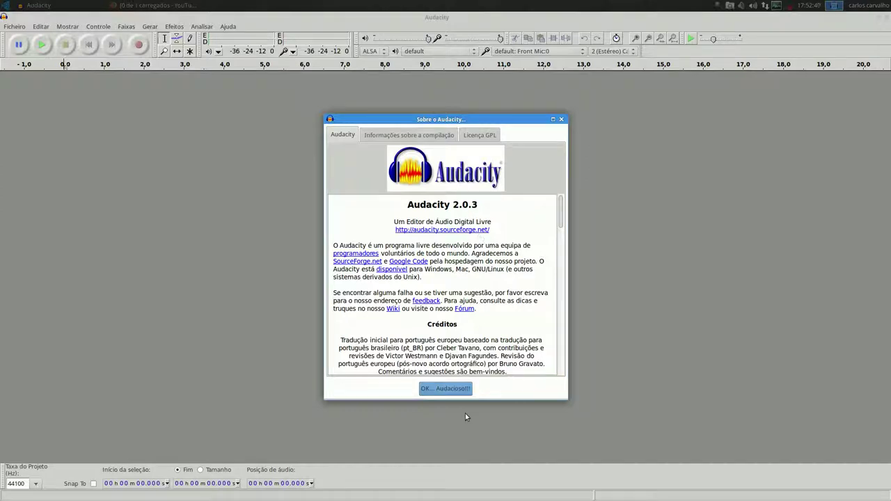
pyautogui.click(451, 383)
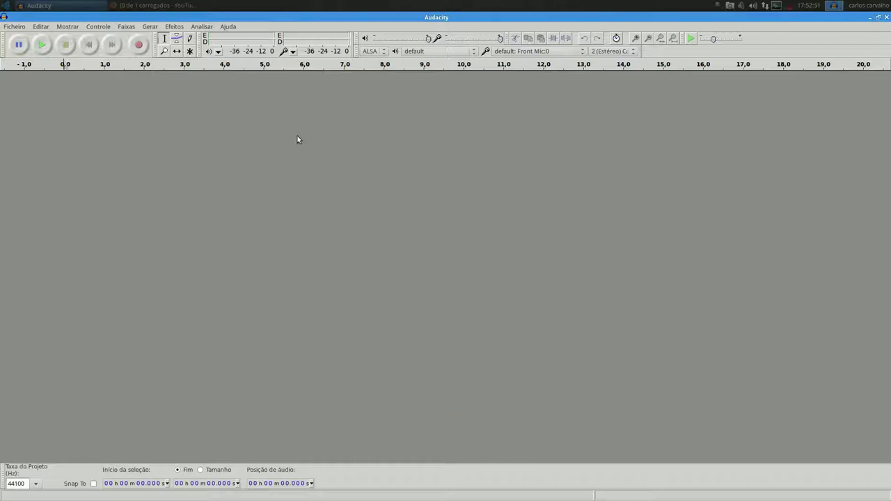
pyautogui.click(16, 27)
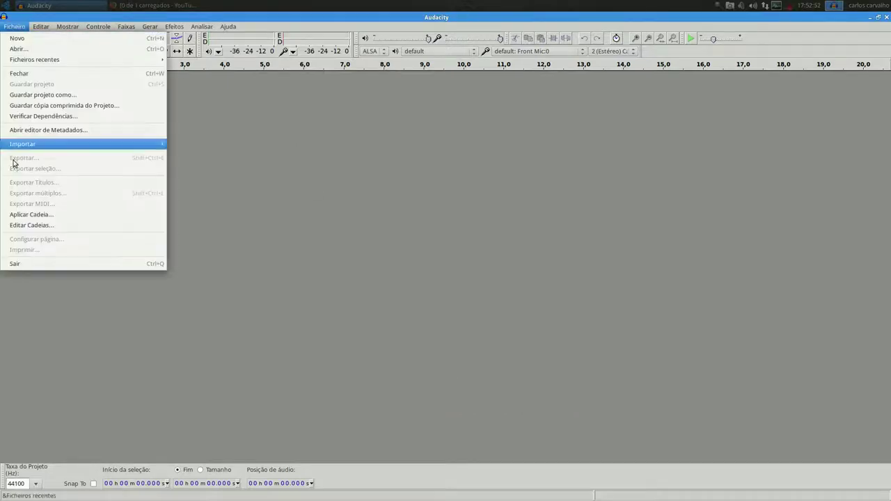
pyautogui.click(26, 264)
# Look over the Video Production applications as far as DVD Styler and leave the list without launching any
pyautogui.click(6, 6)
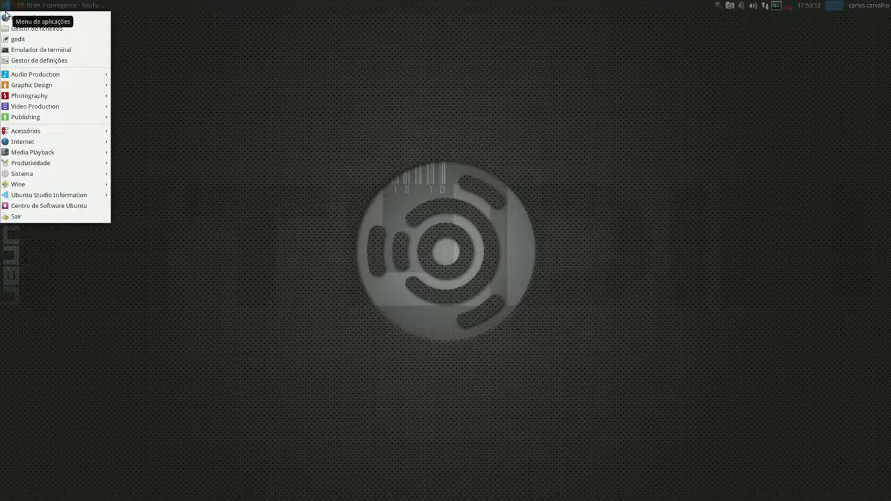
pyautogui.moveTo(40, 105)
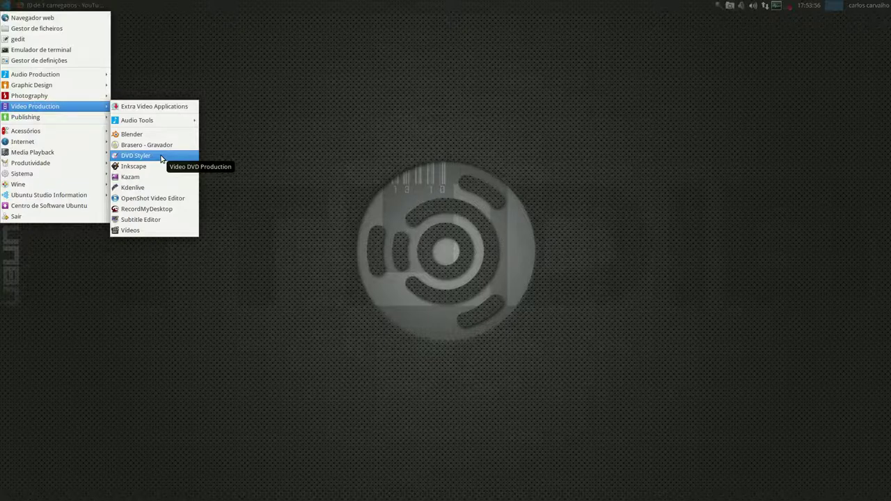
pyautogui.click(220, 369)
# Switch to Firefox and search Google for "dvdstyler" in a new tab, checking the program's name among the Video Production applications
pyautogui.click(72, 7)
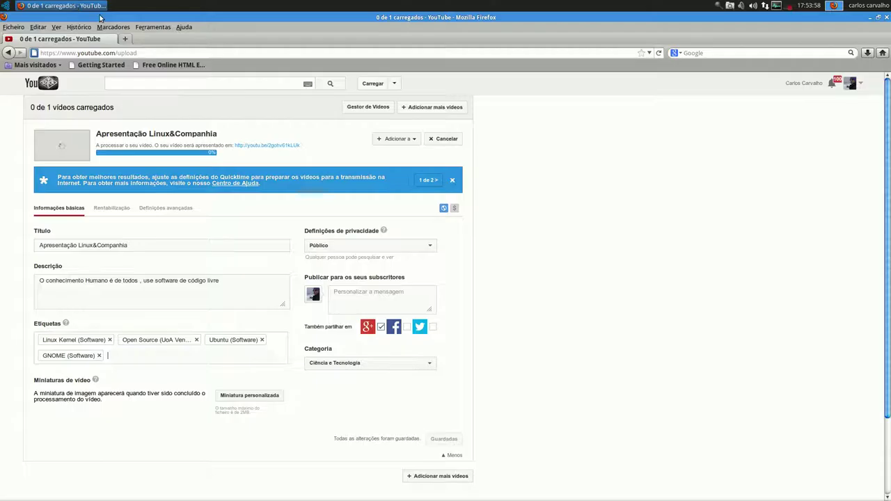
pyautogui.click(125, 39)
pyautogui.click(253, 174)
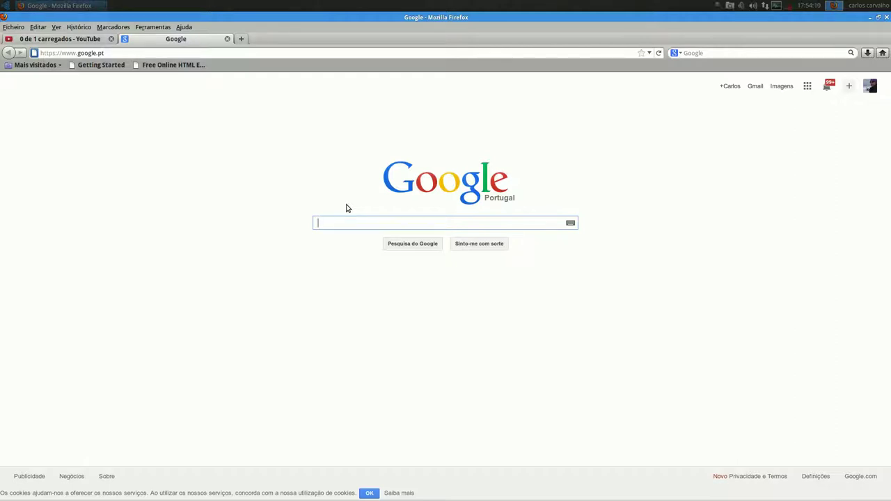
pyautogui.write('dvd')
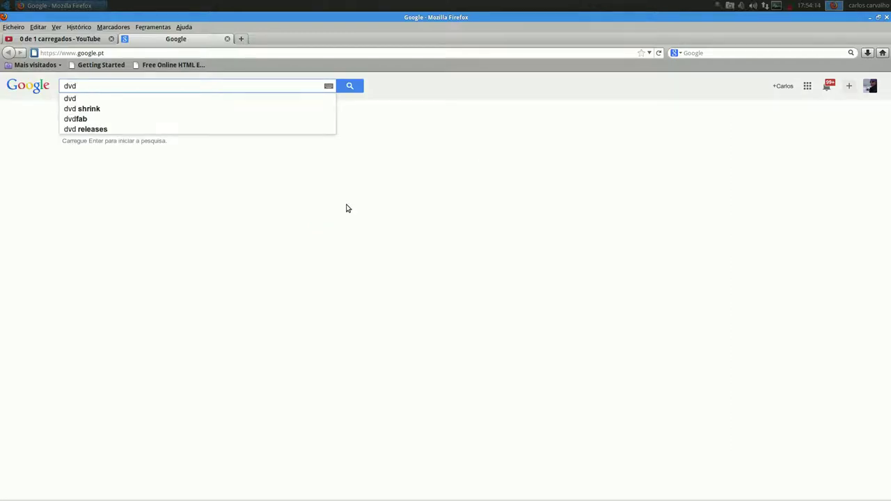
pyautogui.click(7, 7)
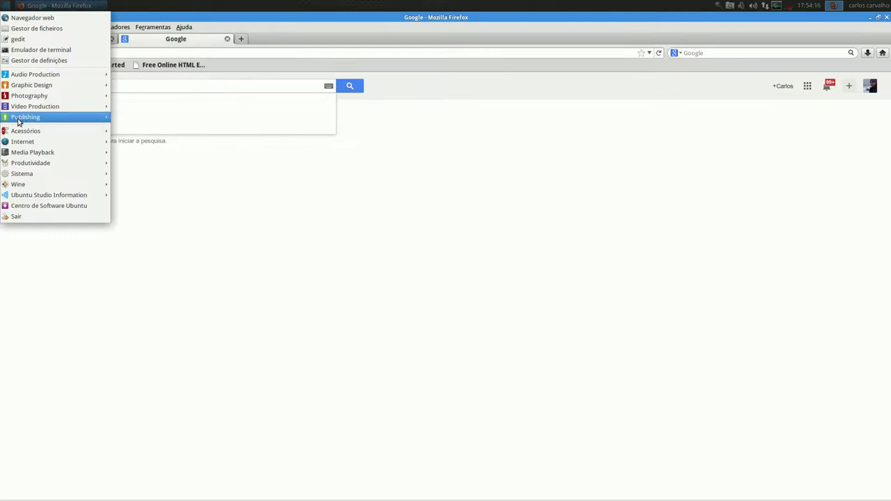
pyautogui.moveTo(22, 111)
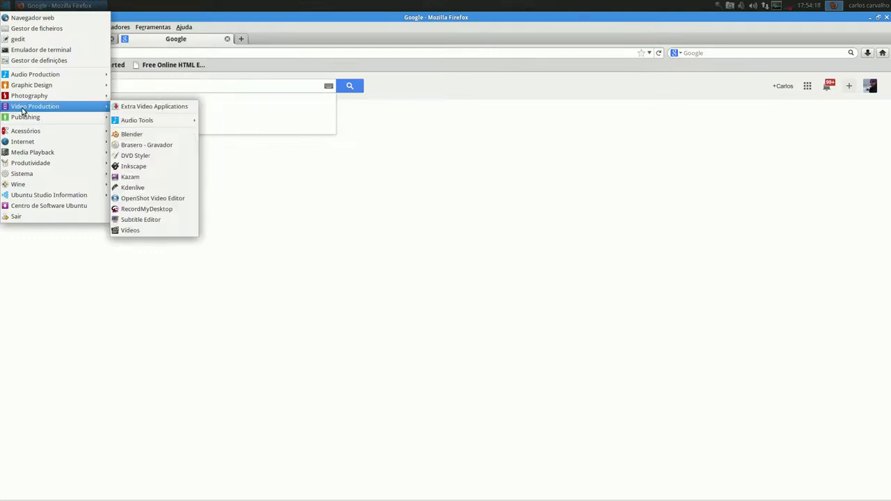
pyautogui.click(431, 203)
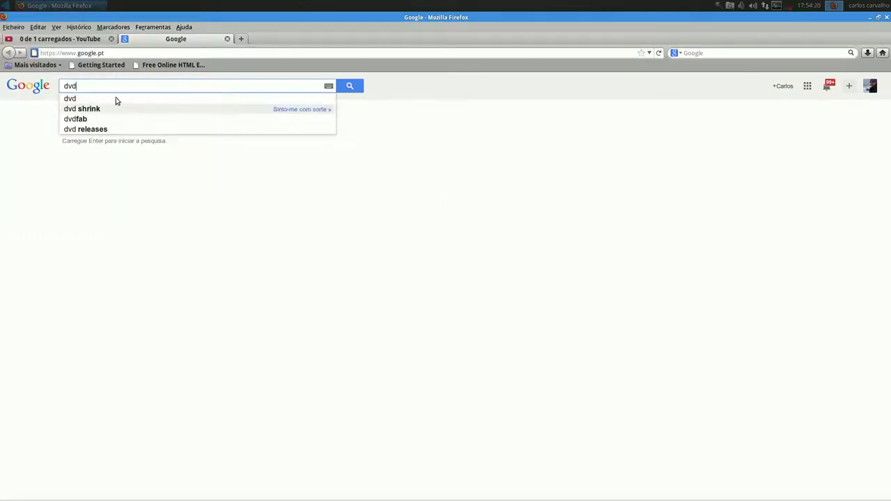
pyautogui.write('st')
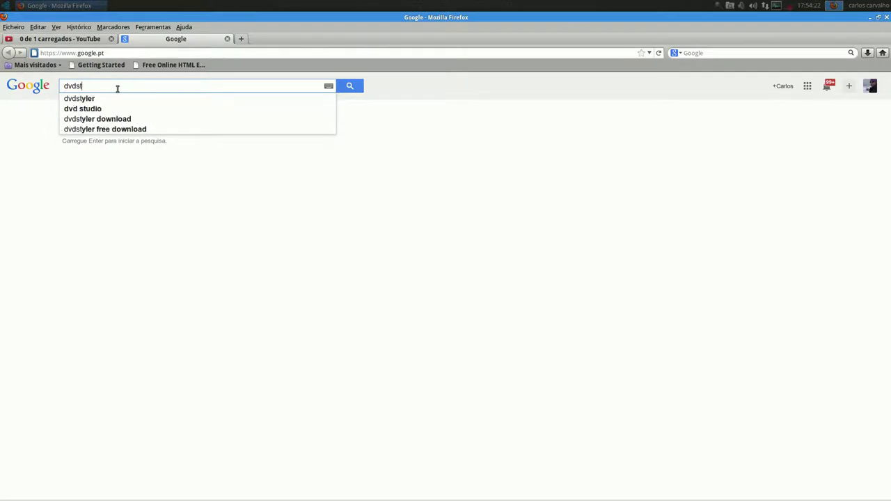
pyautogui.write('yler')
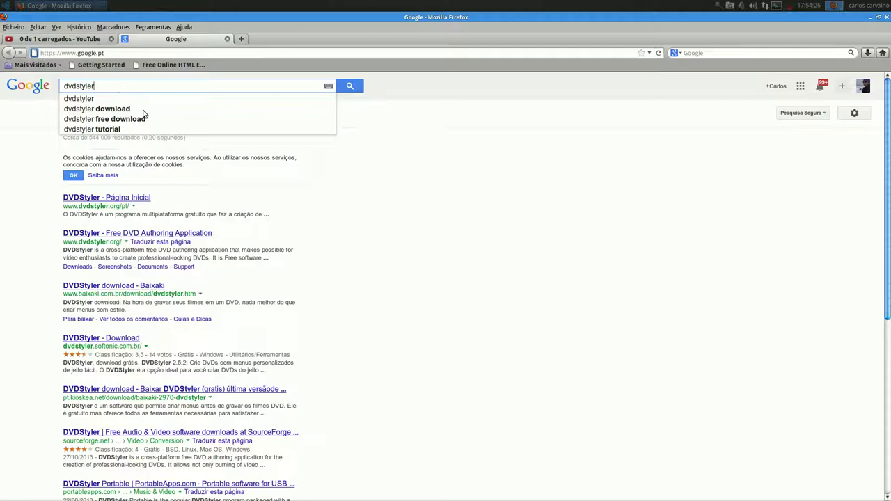
# Read the Portuguese DVDStyler home page from the search results, view its program screenshot enlarged and close the tab
pyautogui.click(96, 198)
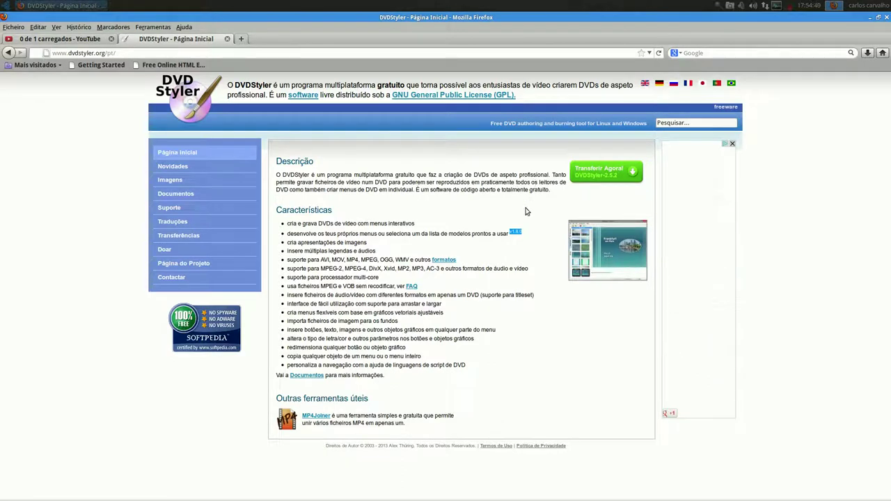
pyautogui.click(615, 250)
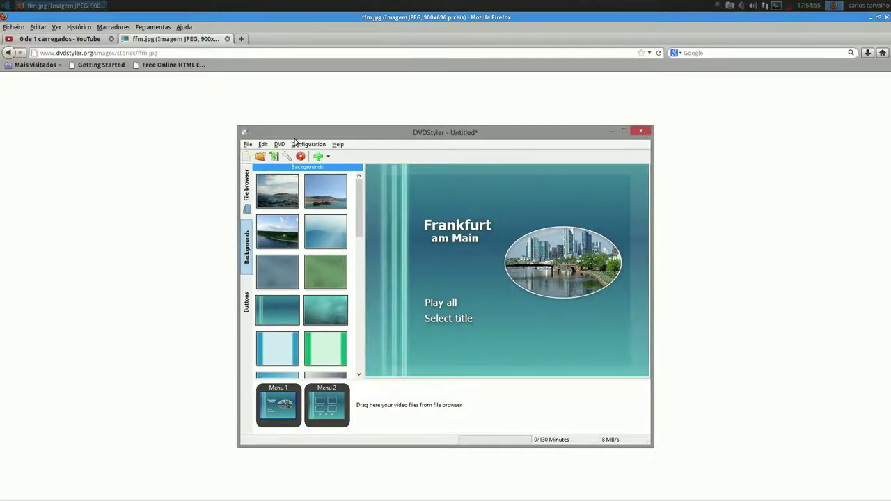
pyautogui.click(227, 38)
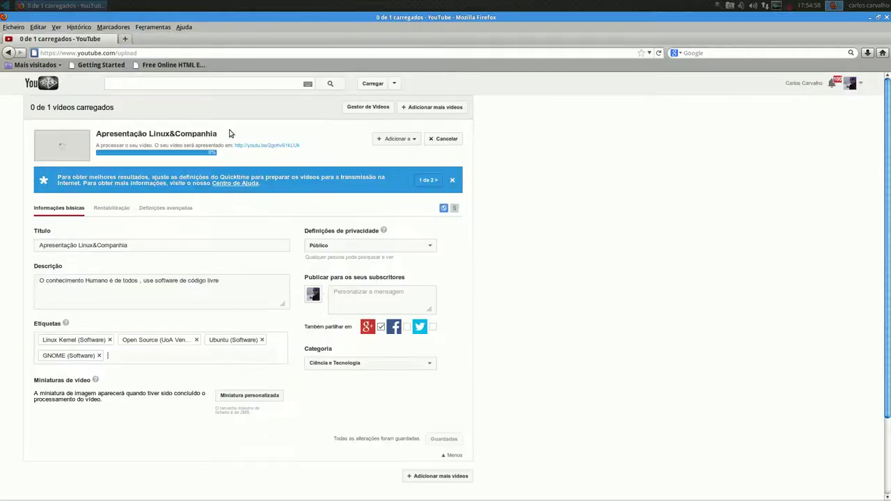
# Minimize Firefox, look over the Video Production and Publishing applications, and view the extra publishing packages without installing any
pyautogui.click(869, 16)
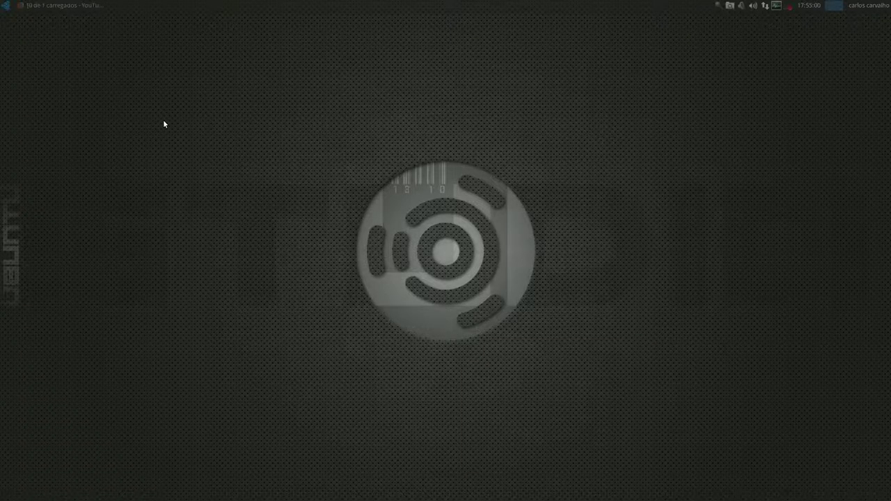
pyautogui.click(7, 7)
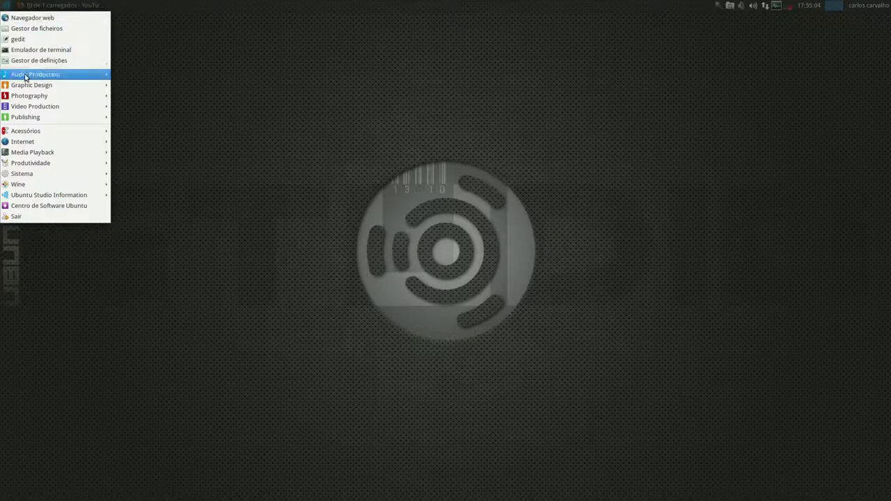
pyautogui.moveTo(29, 110)
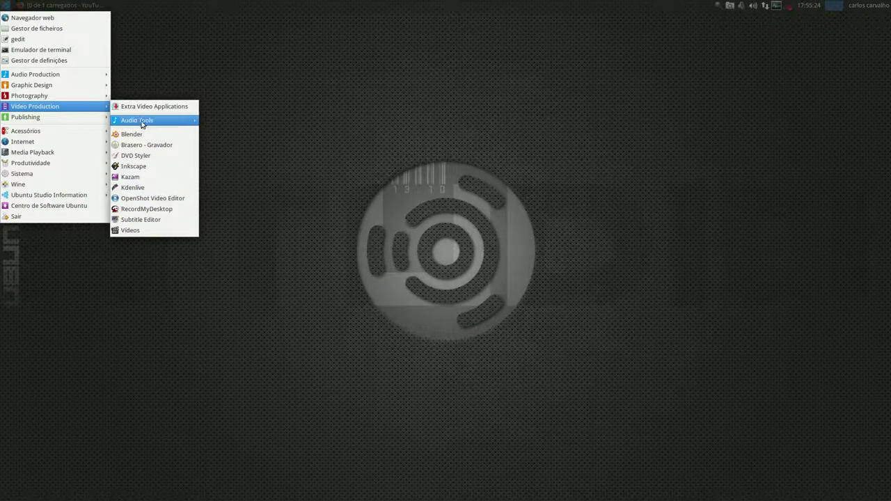
pyautogui.moveTo(84, 121)
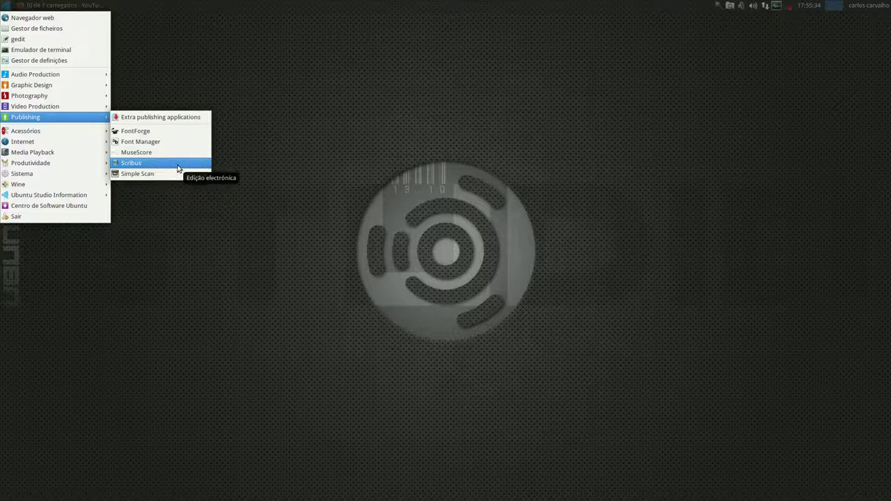
pyautogui.click(157, 119)
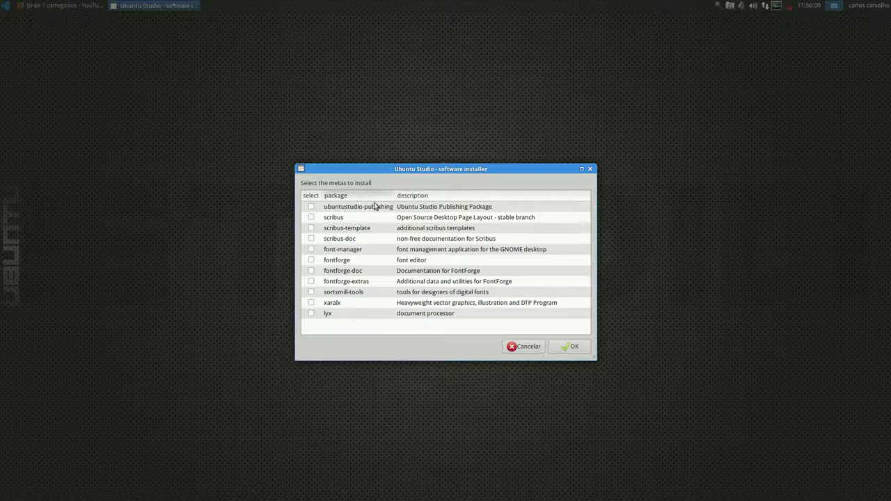
pyautogui.click(564, 347)
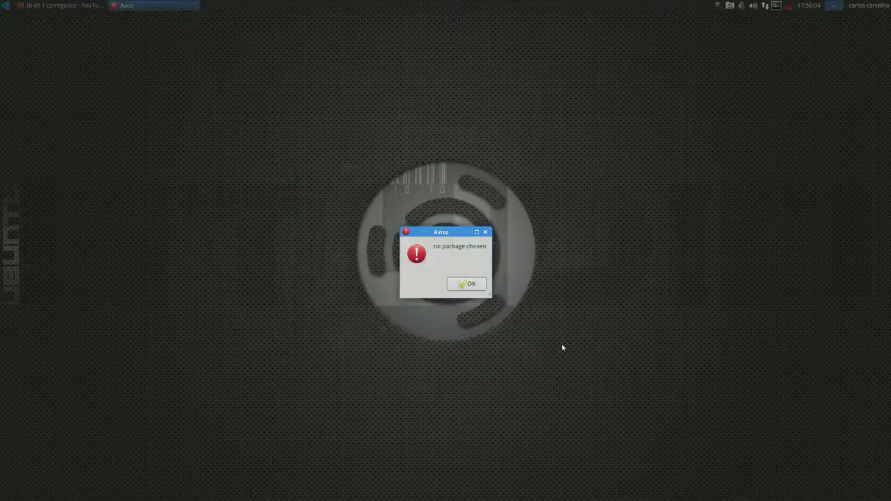
pyautogui.click(462, 284)
# Look over the Publishing, Acessórios and Internet applications, open Internet DJ Console, view its new profile form without saving and close it
pyautogui.click(3, 12)
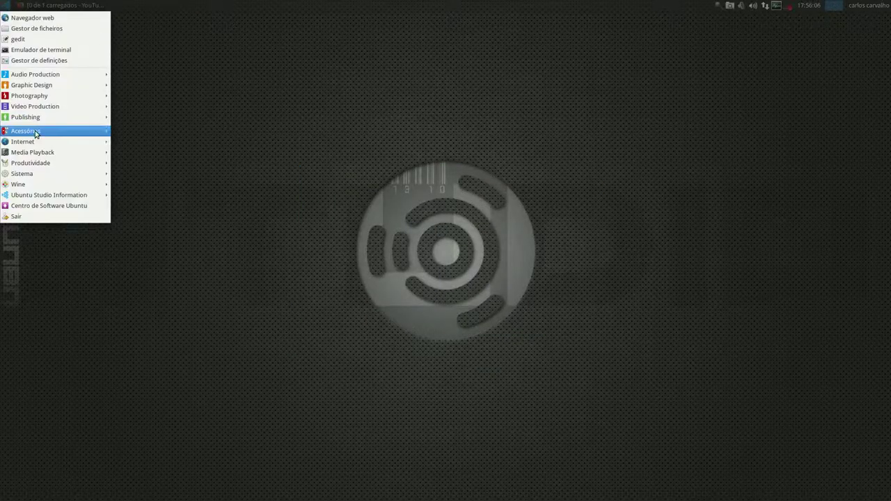
pyautogui.moveTo(41, 117)
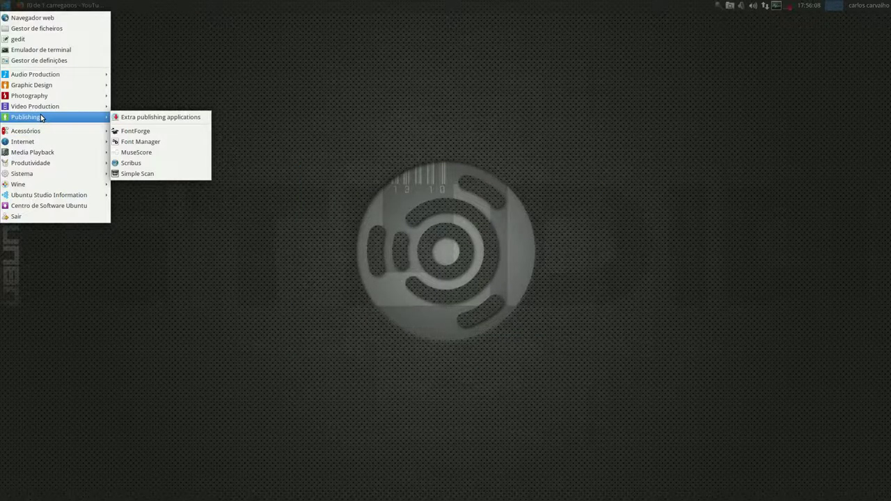
pyautogui.moveTo(52, 132)
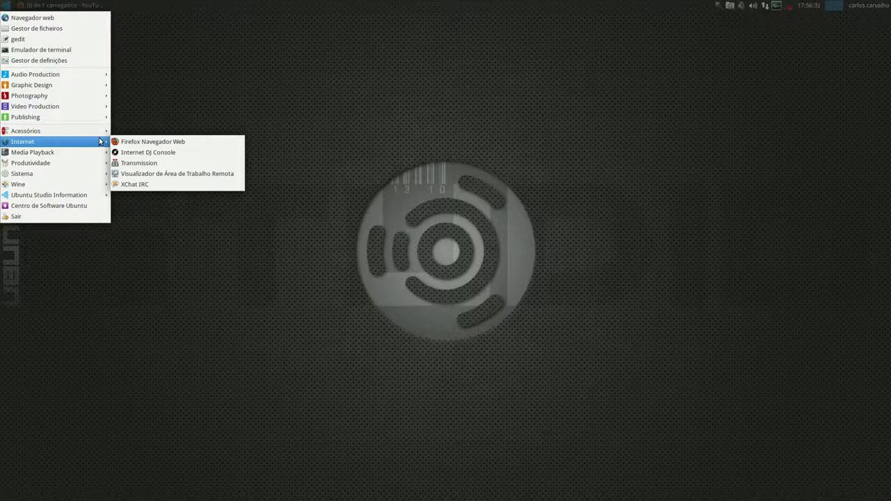
pyautogui.click(145, 153)
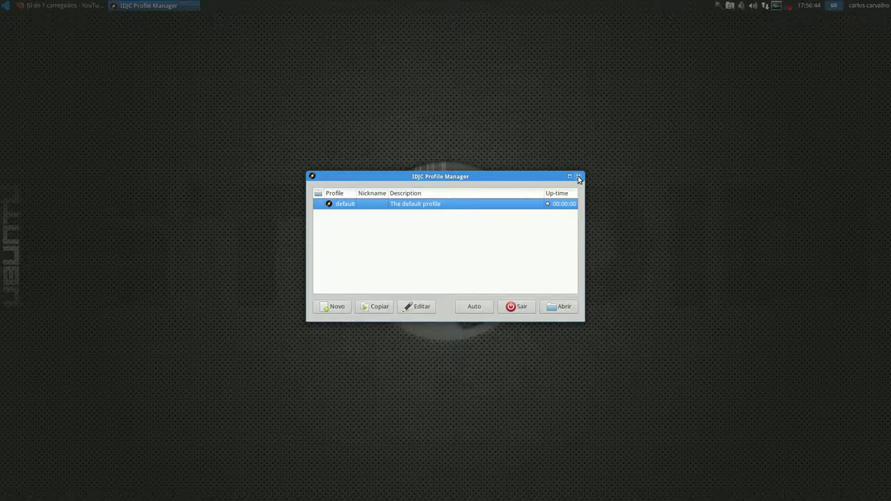
pyautogui.click(334, 306)
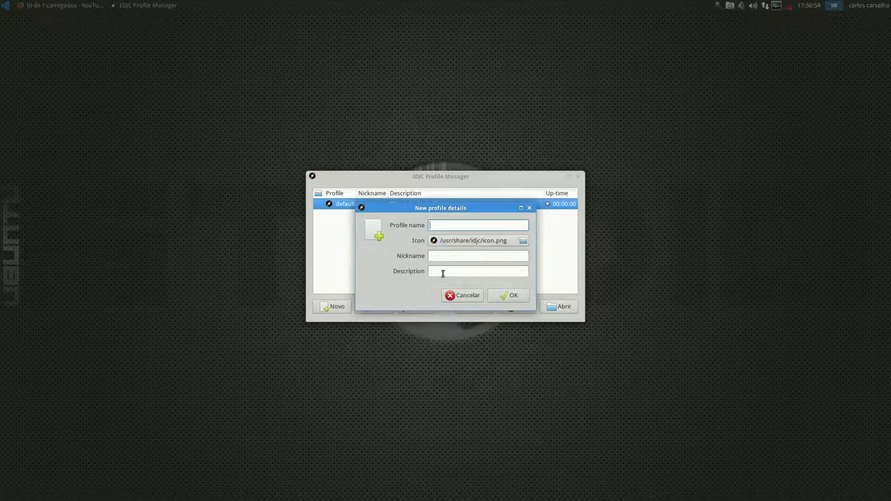
pyautogui.click(465, 294)
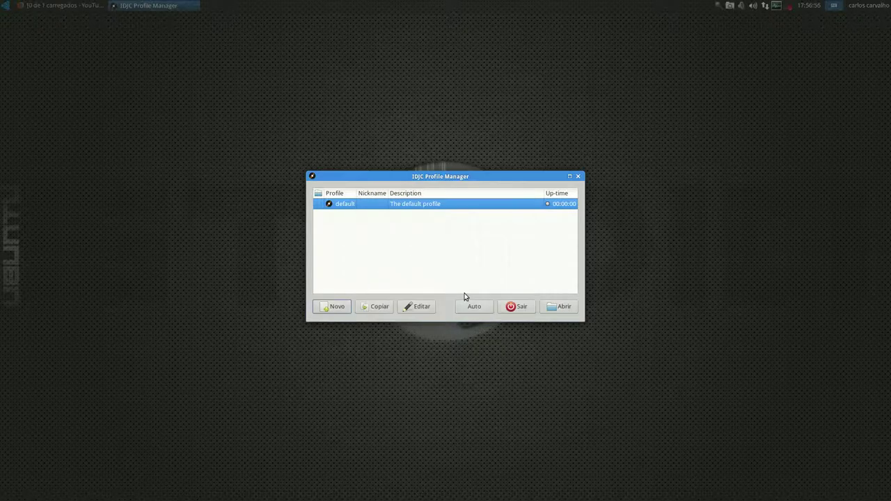
pyautogui.click(578, 176)
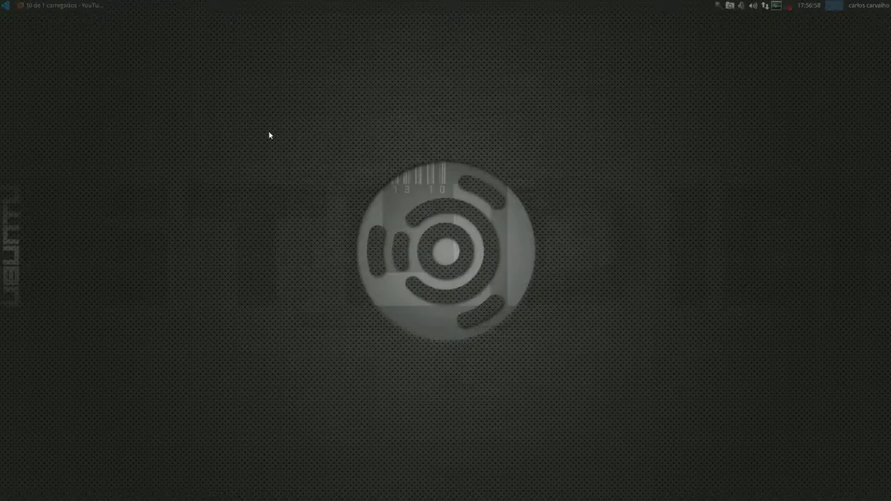
# Look over the Media Playback and Produtividade applications and view the extra office packages without installing any
pyautogui.click(5, 6)
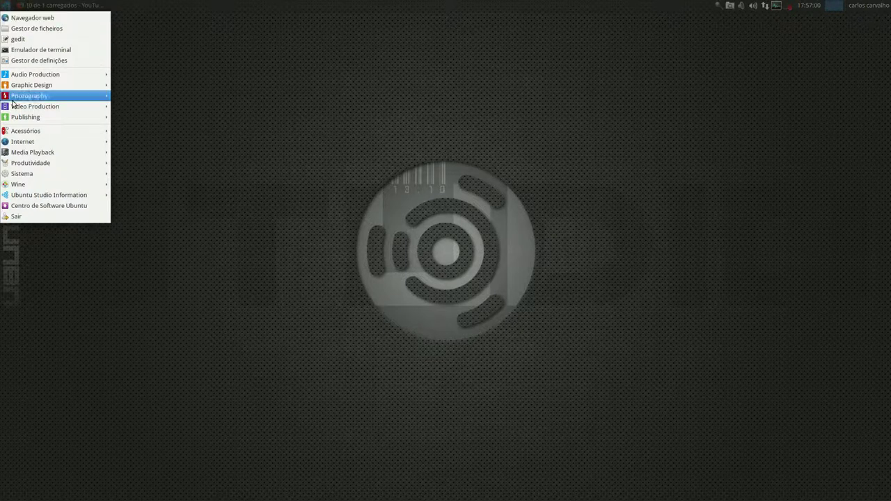
pyautogui.moveTo(34, 156)
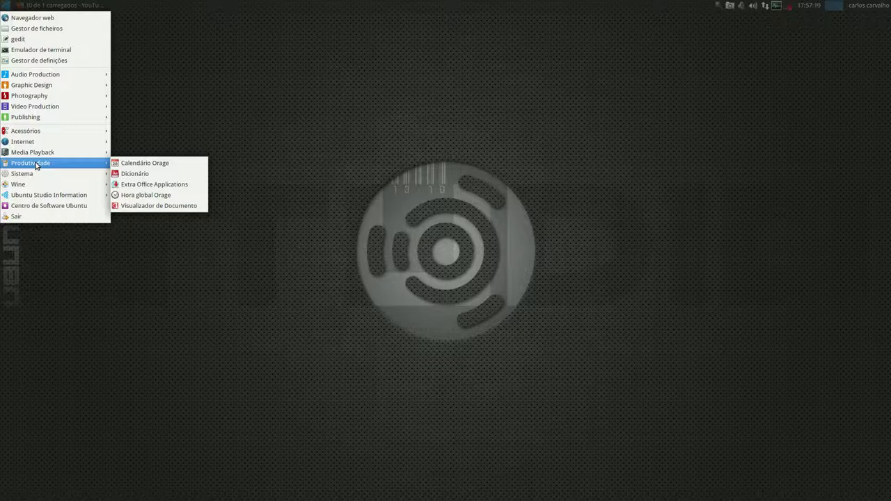
pyautogui.click(138, 184)
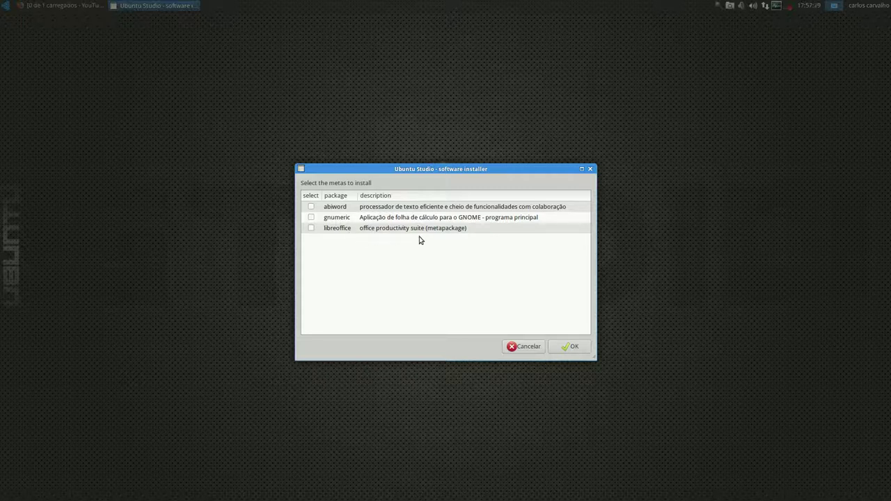
pyautogui.click(579, 347)
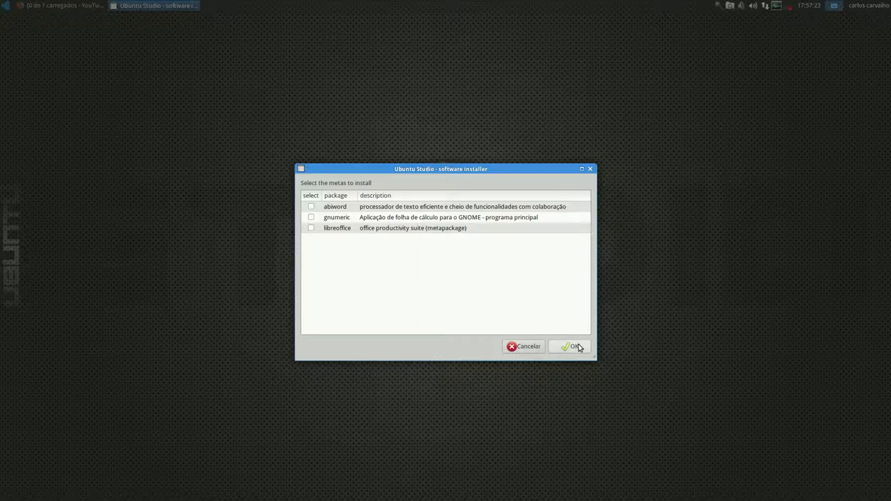
pyautogui.click(471, 283)
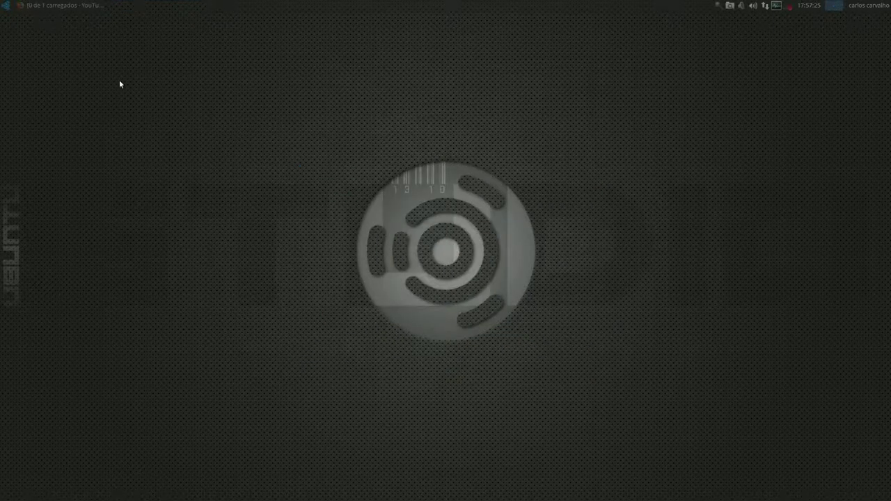
# Open the Impressoras system tool, review the network printer and Porta série #1 device options for a new printer, and cancel the setup
pyautogui.click(7, 7)
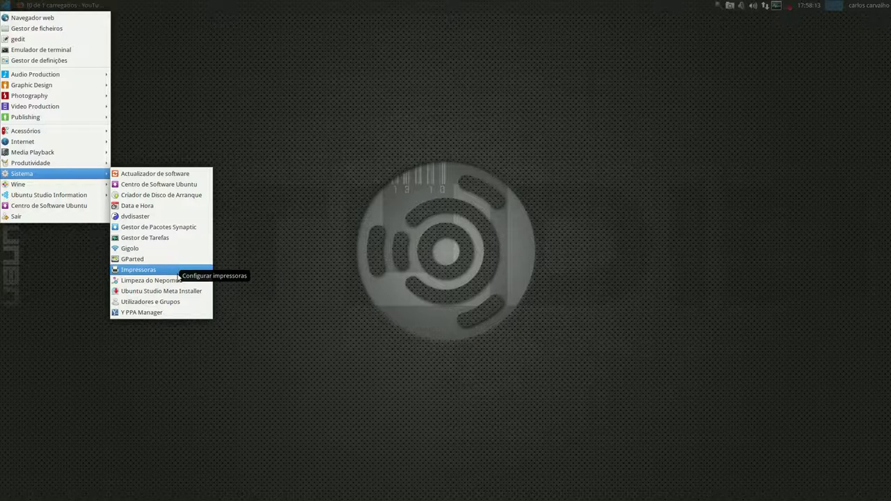
pyautogui.click(192, 270)
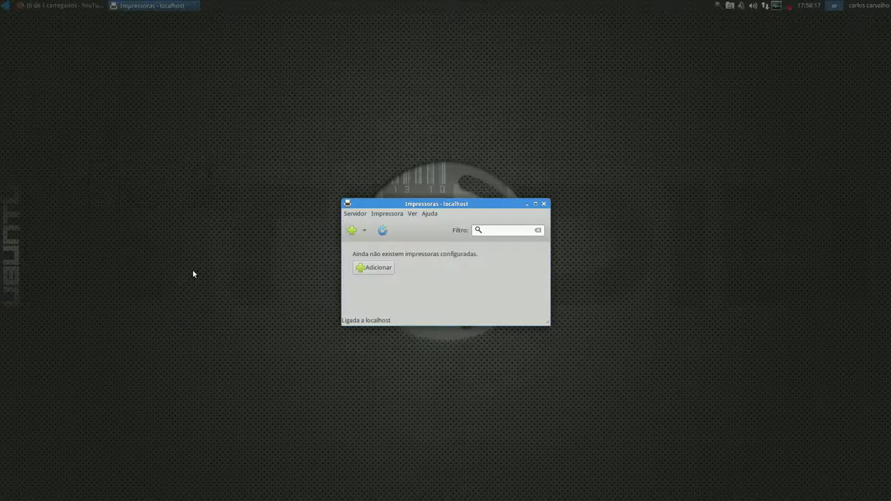
pyautogui.click(374, 268)
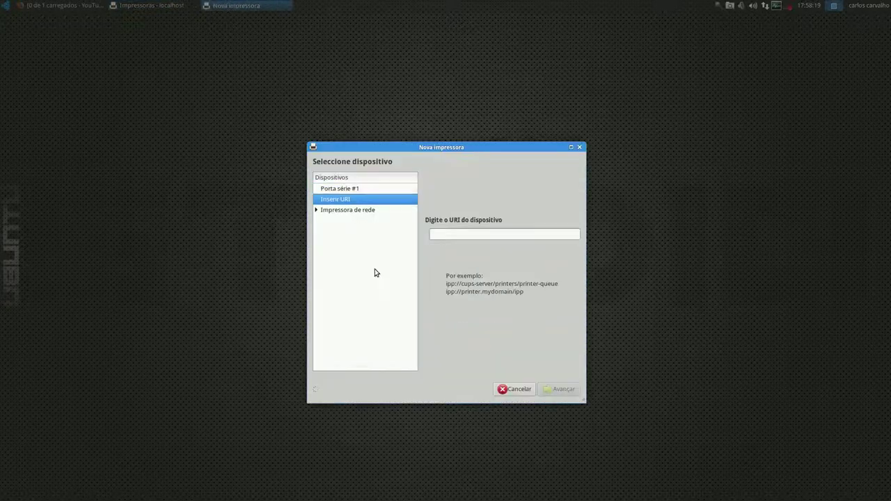
pyautogui.click(318, 213)
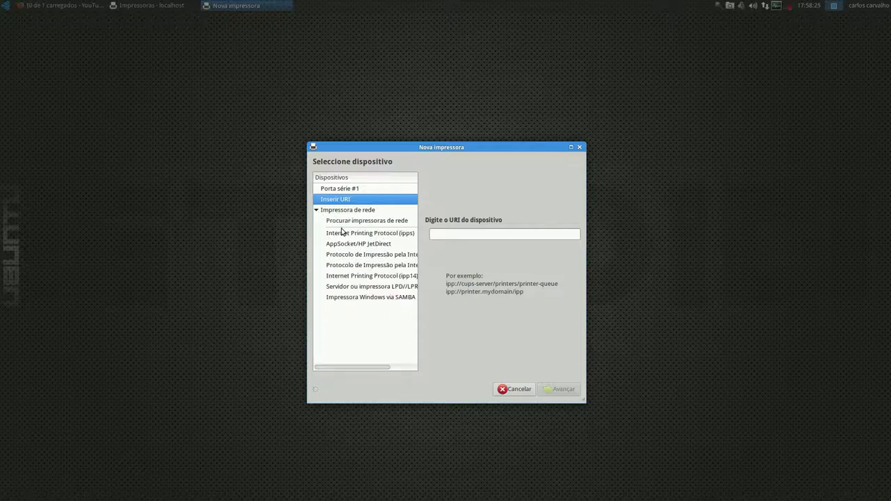
pyautogui.click(330, 191)
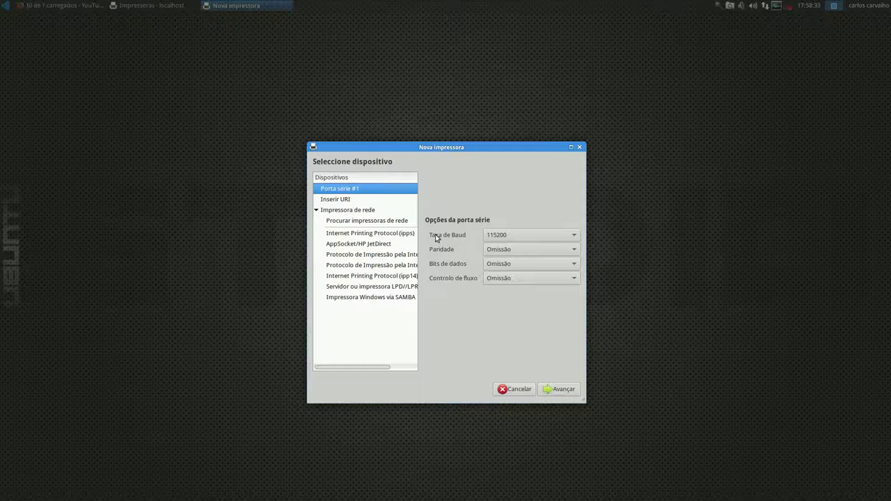
pyautogui.click(515, 389)
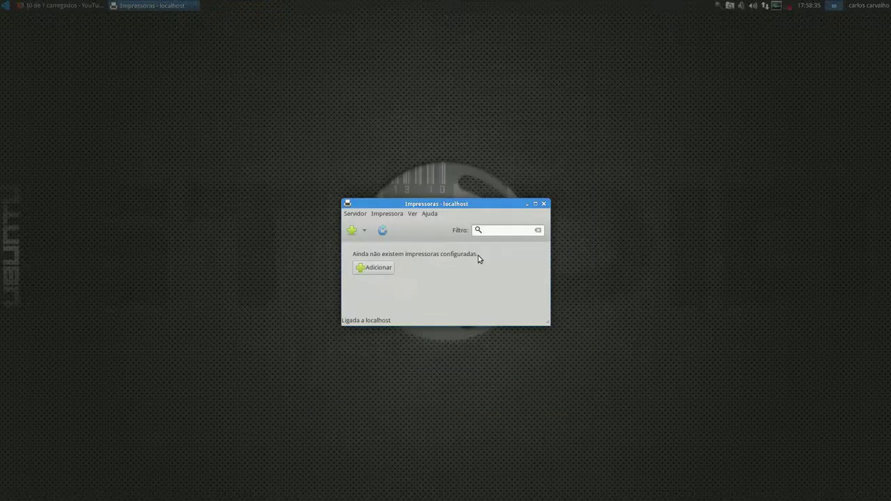
# Filter the printer list by HP, view the available filter criteria and clear the filter
pyautogui.click(495, 230)
pyautogui.write('p')
pyautogui.press('BackSpace')
pyautogui.write('HP')
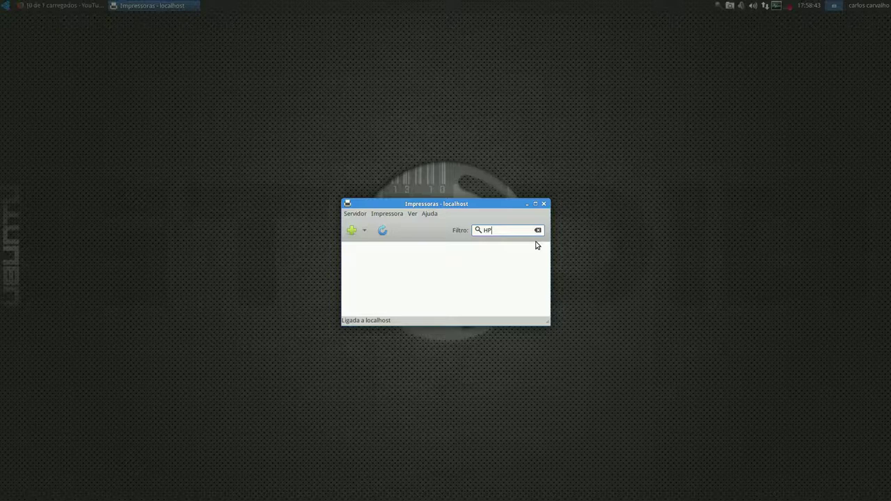
pyautogui.write(' Photoshop')
pyautogui.click(477, 230)
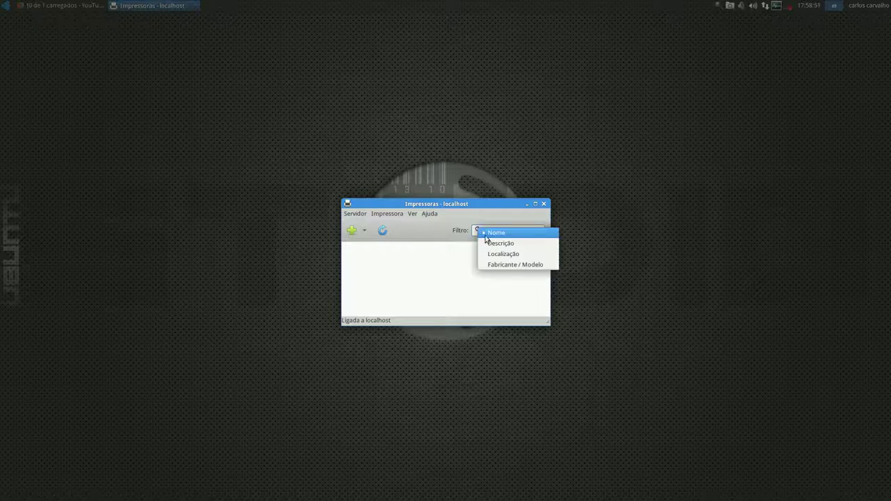
pyautogui.click(391, 281)
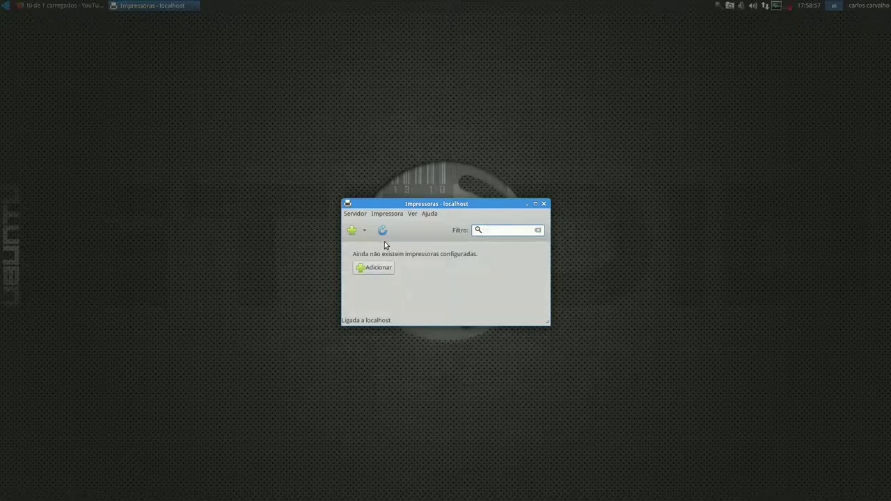
# Start adding a new printer on Porta série #1 with the default port options and continue to the driver selection
pyautogui.click(364, 234)
pyautogui.click(368, 244)
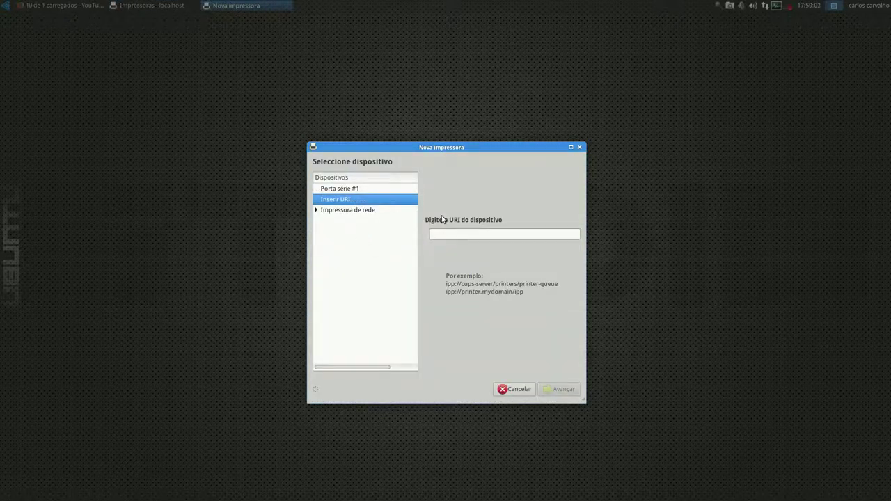
pyautogui.click(340, 189)
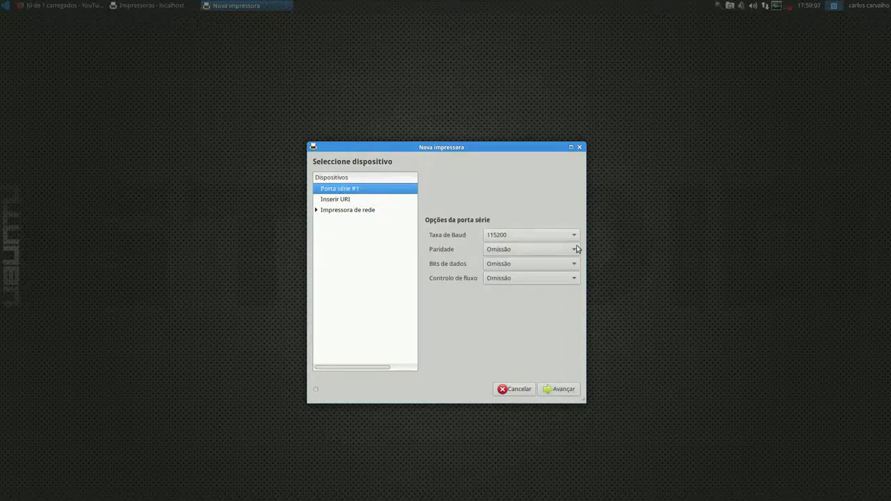
pyautogui.click(562, 388)
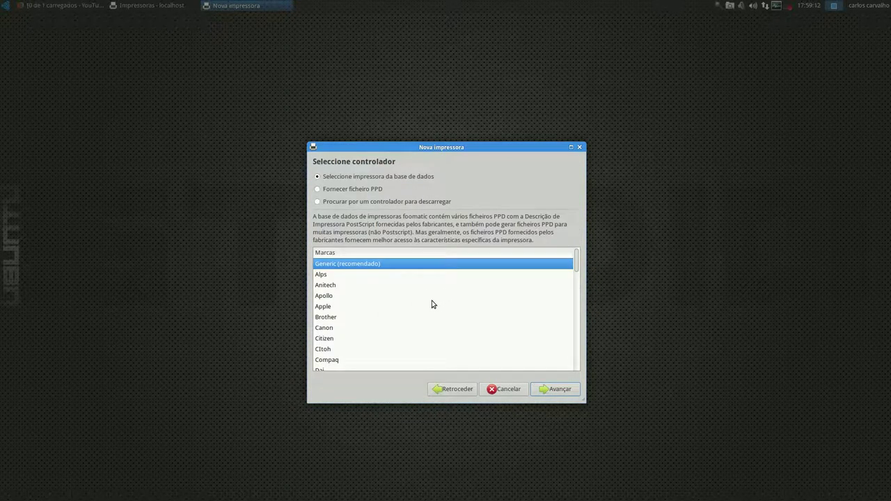
# Choose HP as the printer brand in the driver database and continue to its model list
pyautogui.scroll(-5, 387, 300)
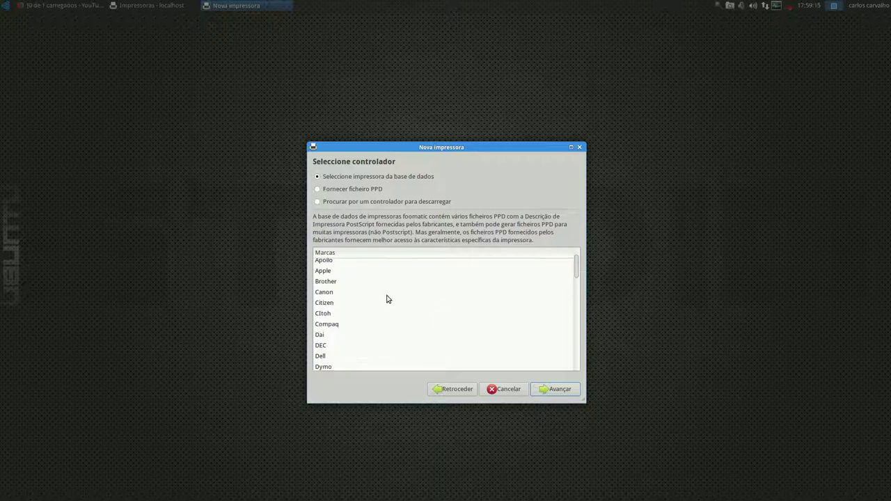
pyautogui.scroll(-4, 390, 299)
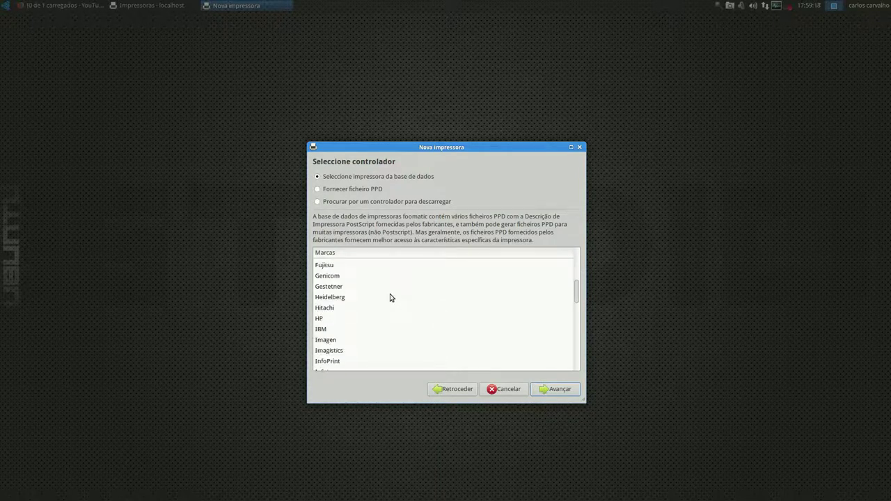
pyautogui.click(322, 319)
pyautogui.click(549, 389)
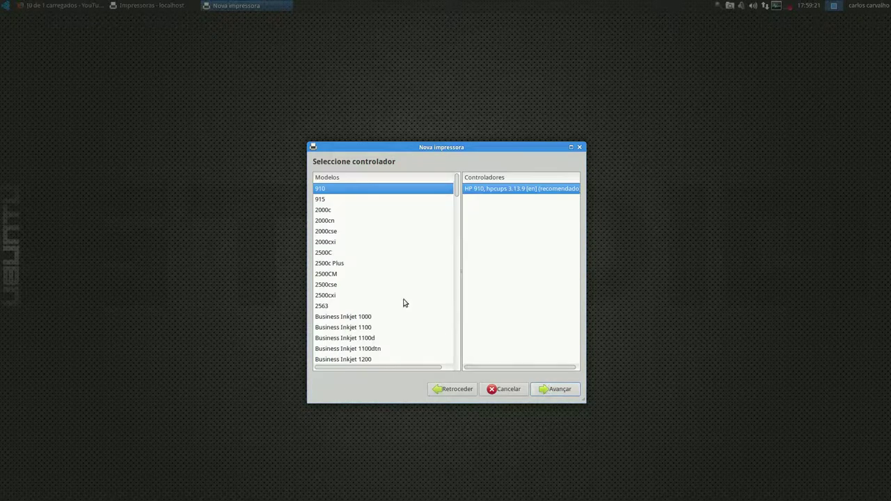
# Select the Photosmart 5525 E-all-in-one model from the HP list and continue to the installable options
pyautogui.scroll(-5, 394, 294)
pyautogui.scroll(-10, 394, 288)
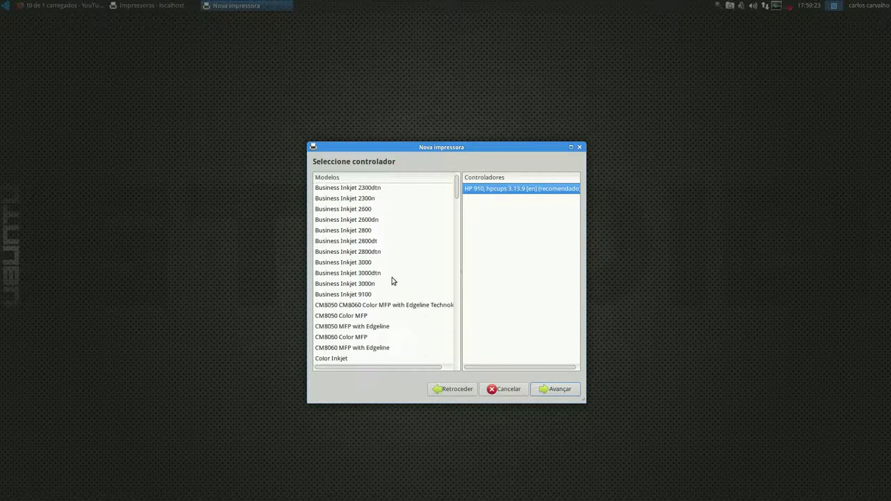
pyautogui.scroll(-12, 391, 280)
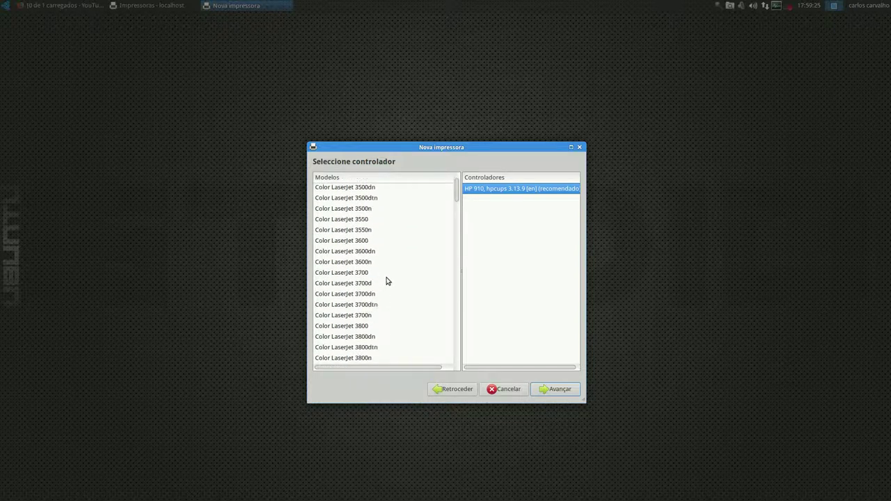
pyautogui.scroll(-6, 393, 275)
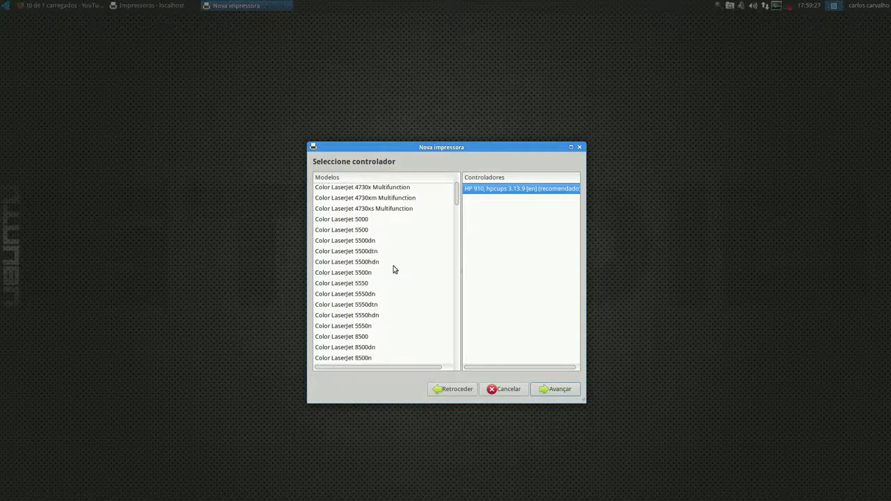
pyautogui.scroll(-3, 394, 270)
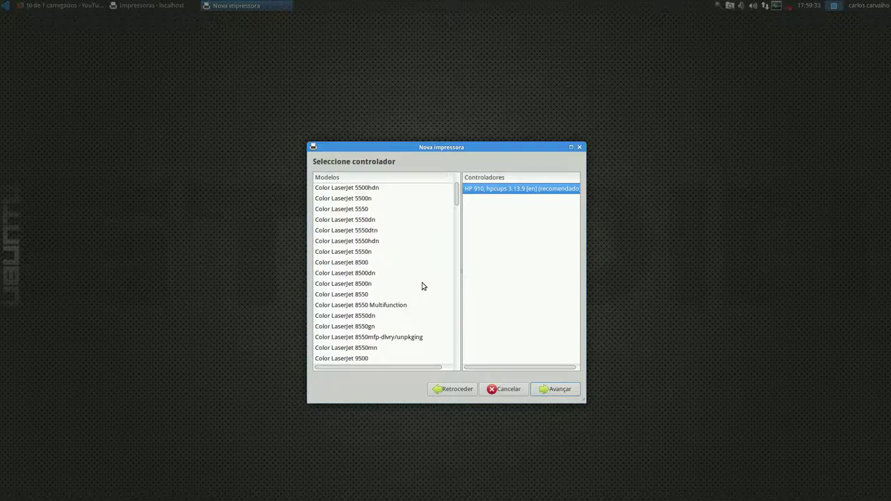
pyautogui.scroll(-10, 423, 284)
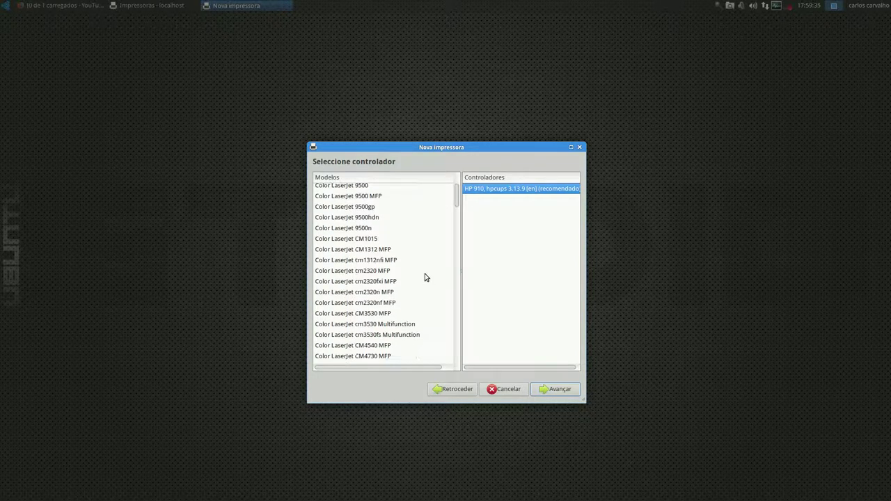
pyautogui.scroll(-15, 420, 271)
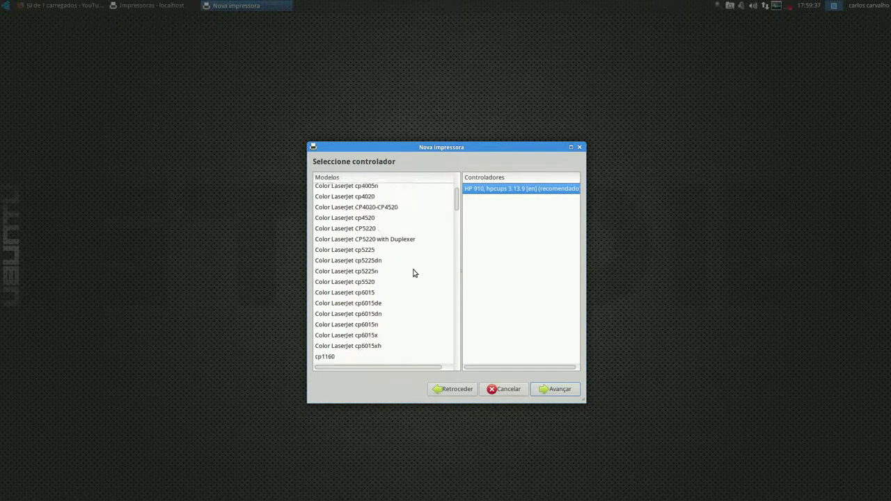
pyautogui.scroll(-15, 414, 285)
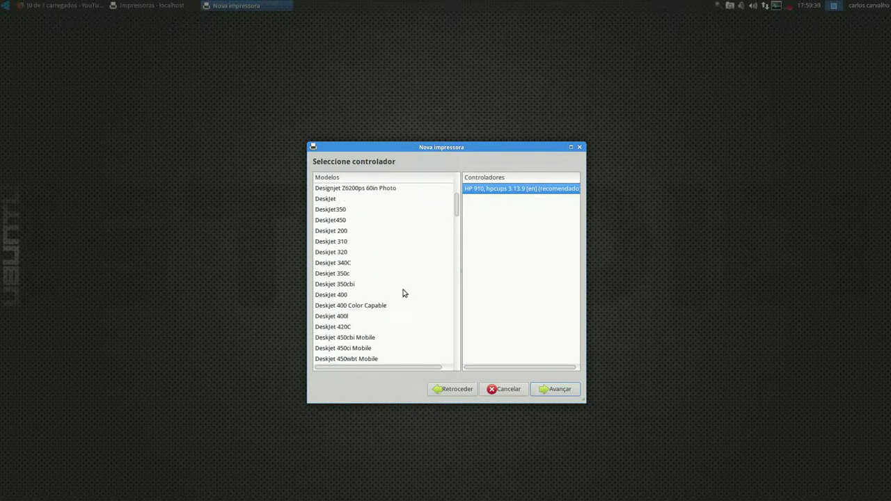
pyautogui.scroll(-15, 411, 310)
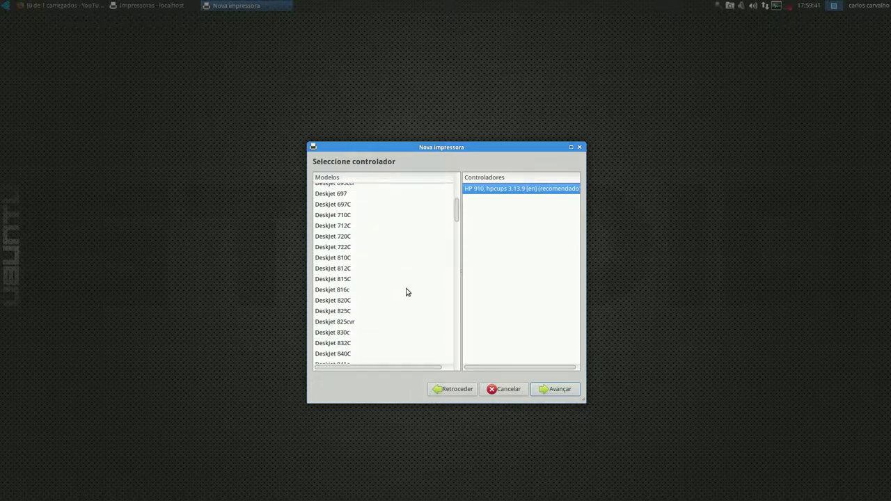
pyautogui.scroll(-15, 417, 310)
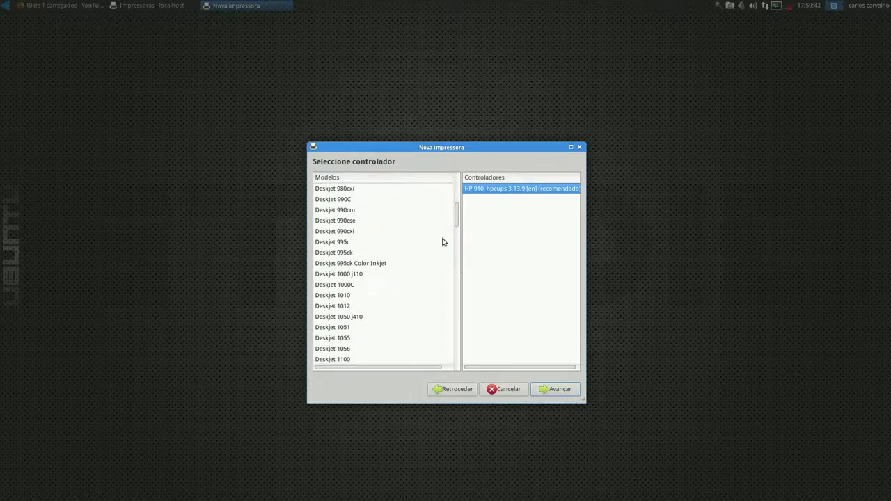
pyautogui.moveTo(458, 220); pyautogui.dragTo(451, 315)
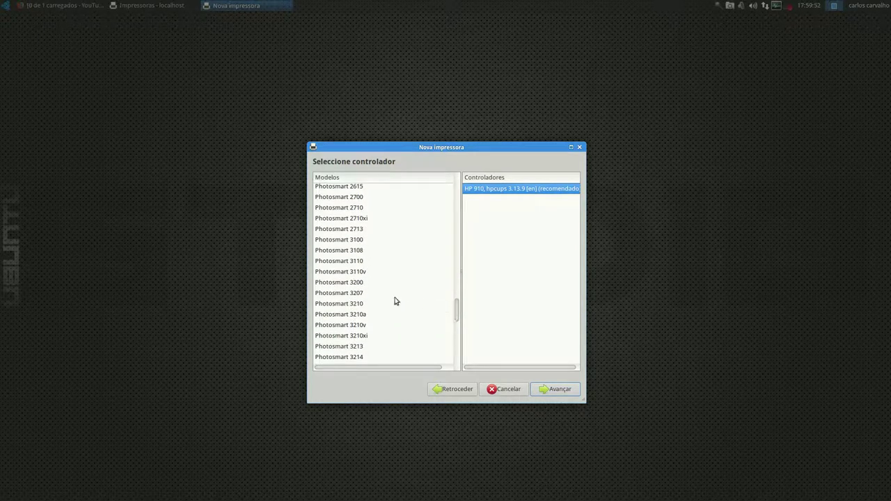
pyautogui.scroll(-5, 383, 283)
pyautogui.scroll(-1, 406, 294)
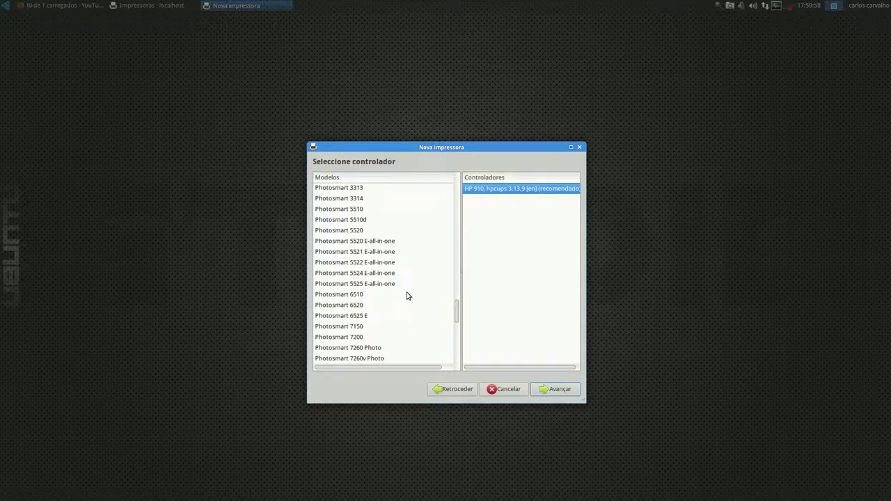
pyautogui.click(360, 284)
pyautogui.click(561, 394)
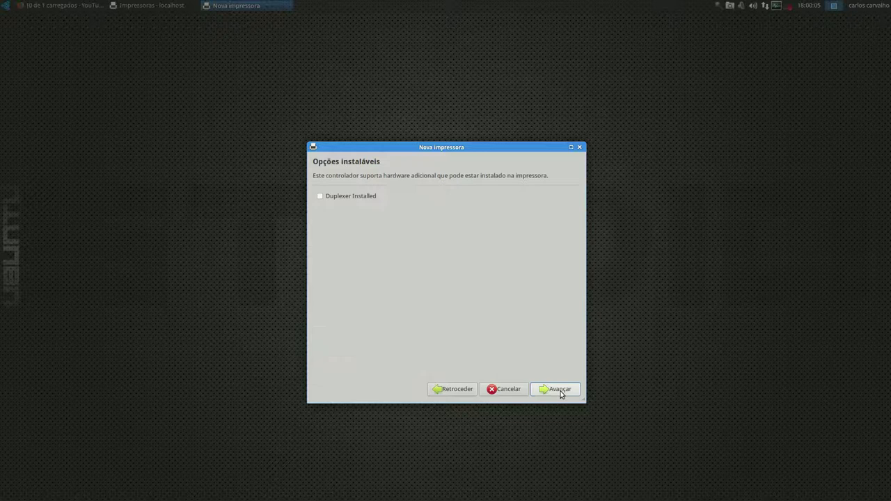
# Finish adding the printer with the duplexer marked as installed and the location "sala 1", skip the test page and close the Impressoras tool
pyautogui.click(335, 201)
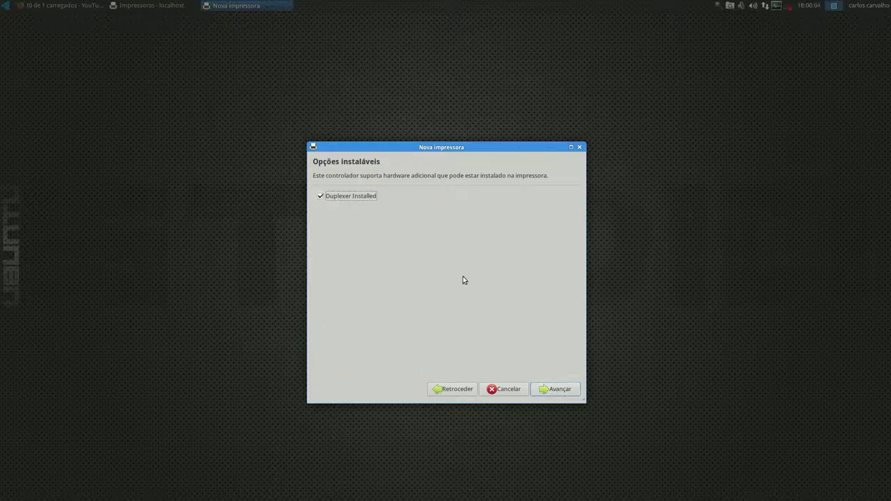
pyautogui.click(559, 394)
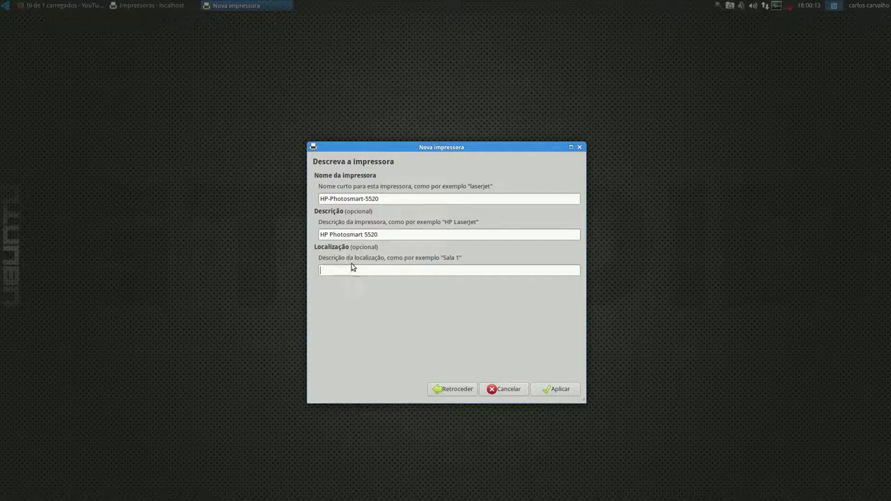
pyautogui.write('ala')
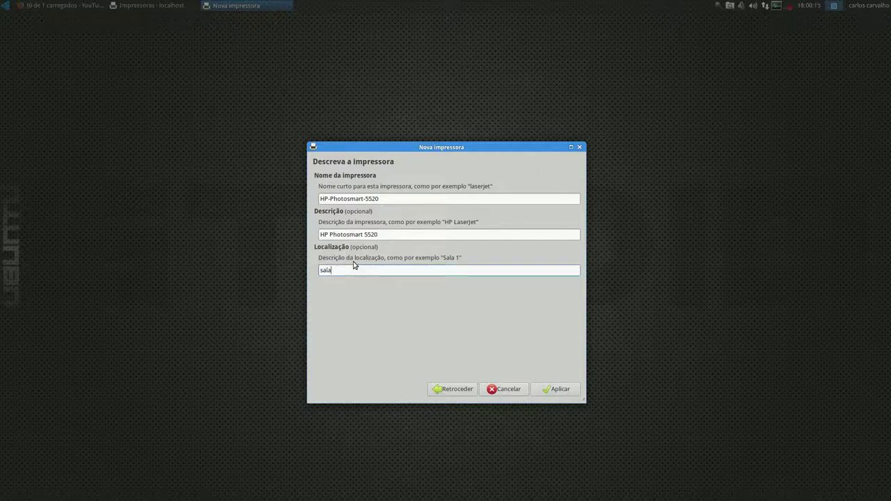
pyautogui.write(' 1')
pyautogui.click(570, 390)
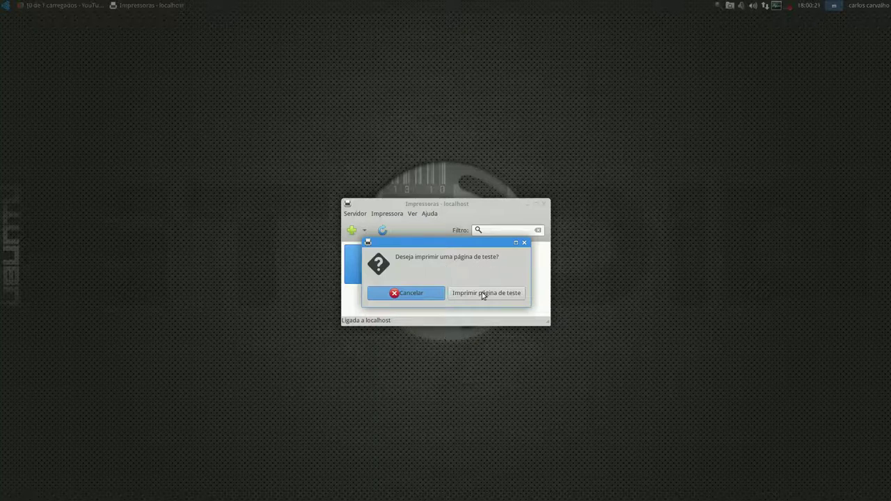
pyautogui.click(408, 295)
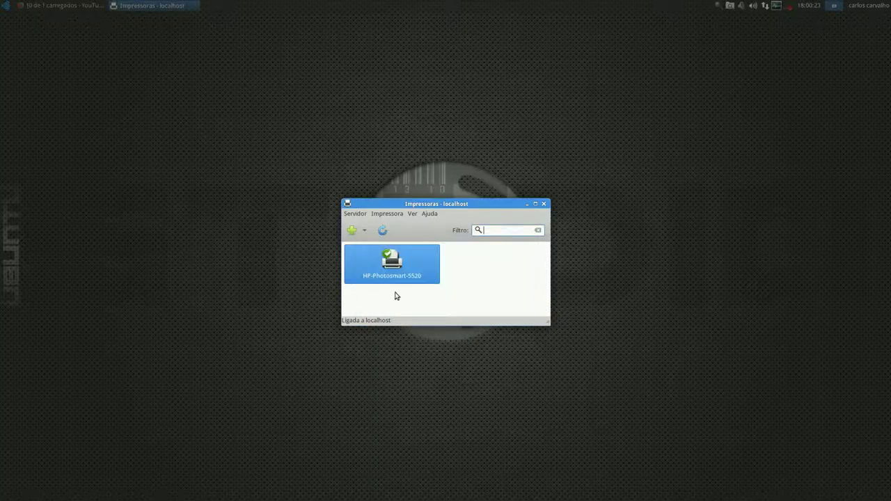
pyautogui.click(544, 205)
# Look over the Sistema applications and view the Ubuntu Studio Meta Installer packages without installing any
pyautogui.click(4, 6)
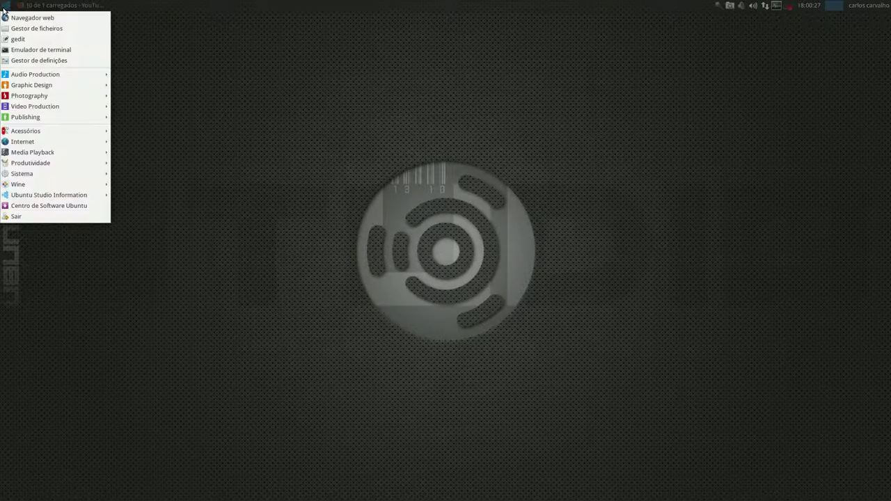
pyautogui.moveTo(29, 178)
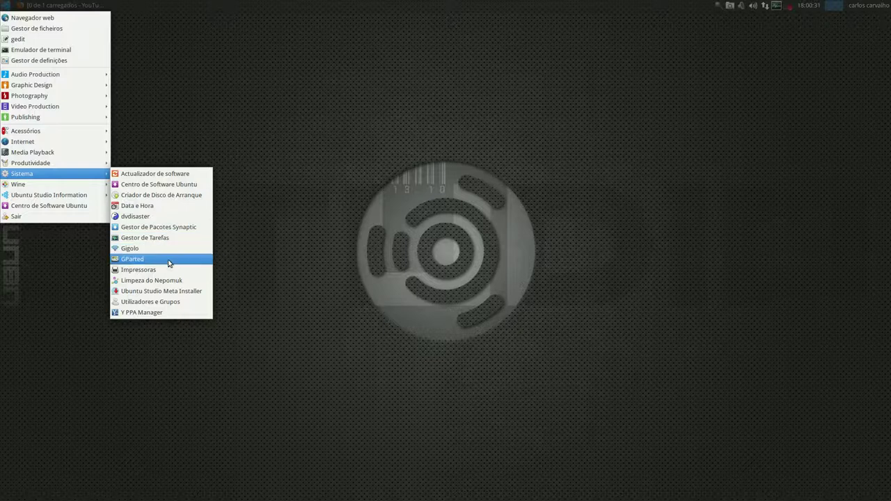
pyautogui.click(195, 293)
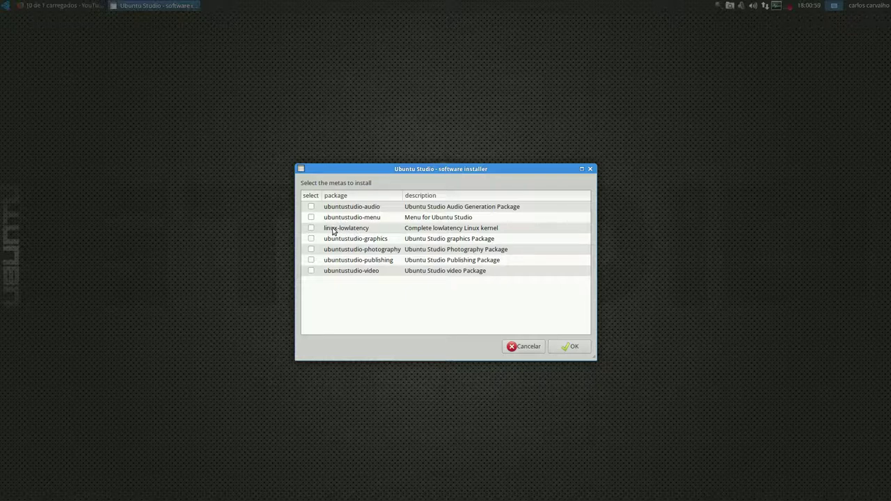
pyautogui.click(527, 347)
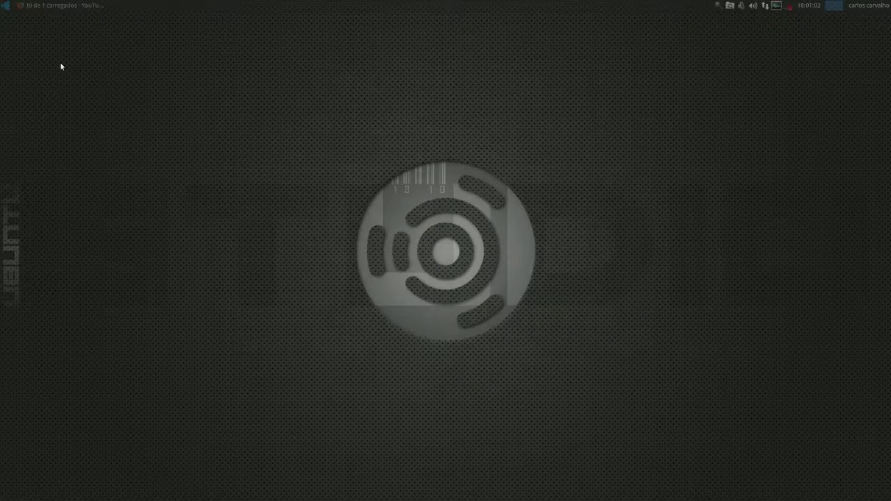
# Look over the entries in the Wine and Ubuntu Studio Information application categories
pyautogui.click(5, 6)
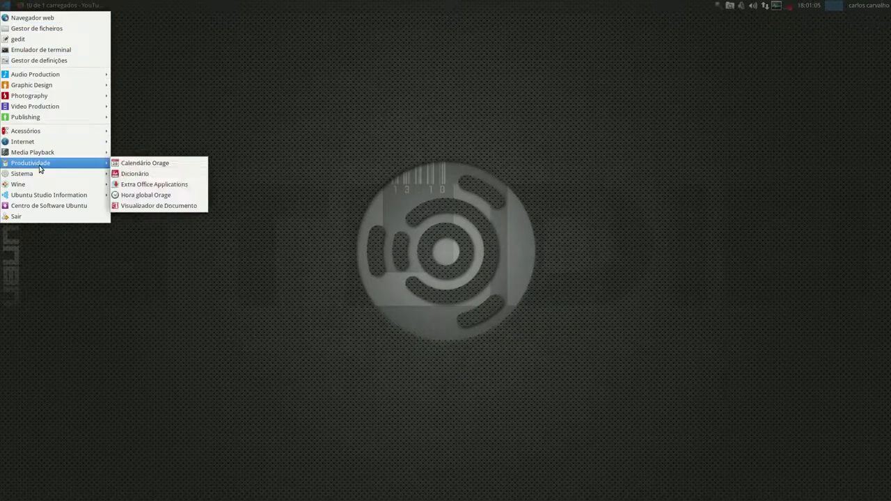
pyautogui.moveTo(40, 175)
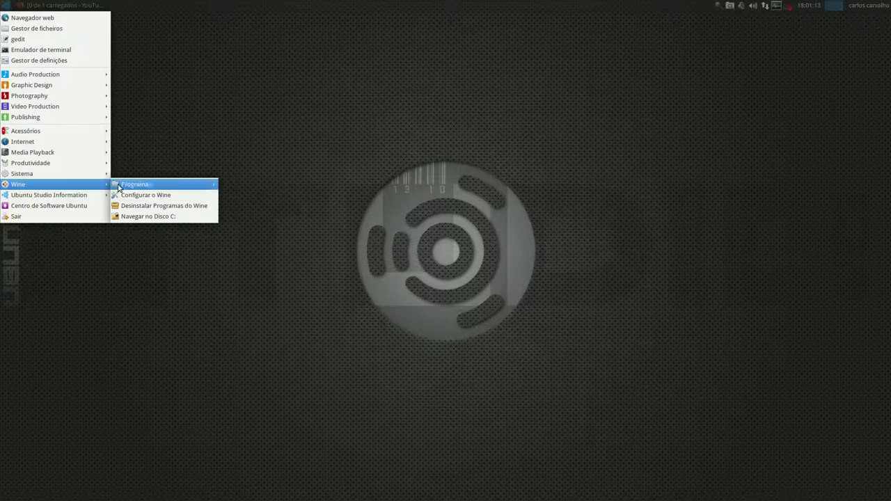
pyautogui.moveTo(98, 200)
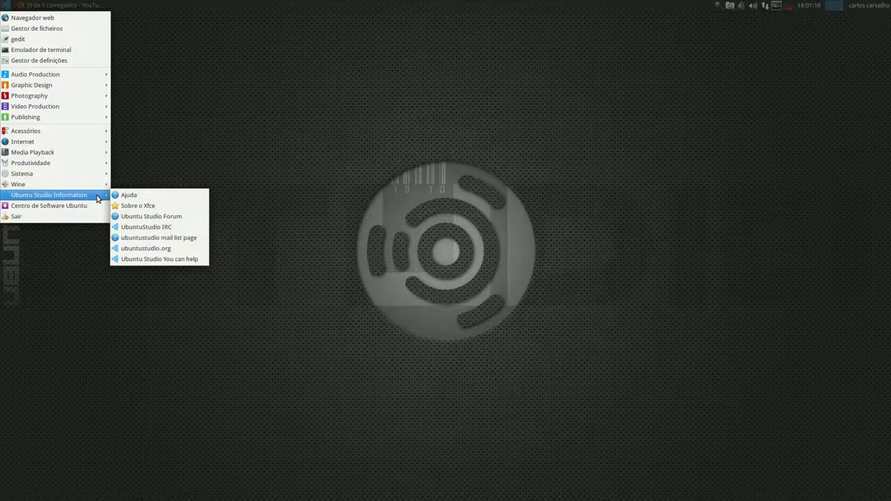
pyautogui.click(212, 156)
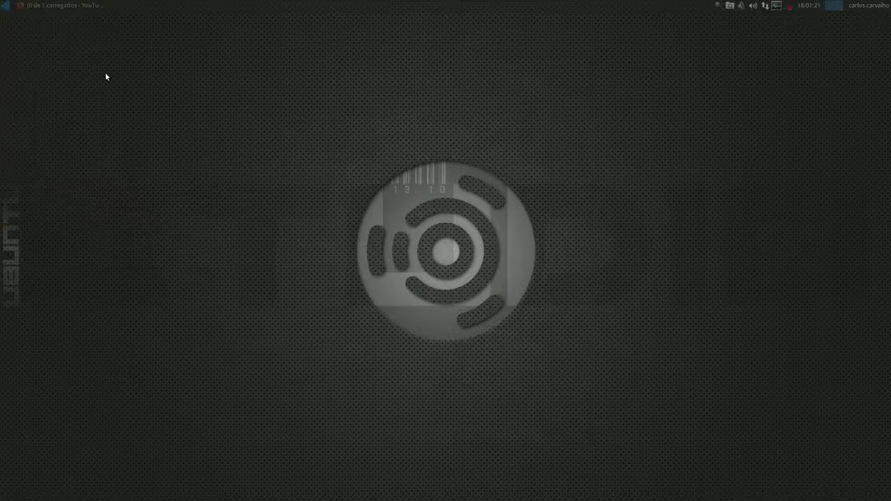
# Switch to Firefox, search Google in a new tab for "libreoffice ppa em portugues" and open the sempreupdate.com.br guide on installing LibreOffice 4.1
pyautogui.click(82, 5)
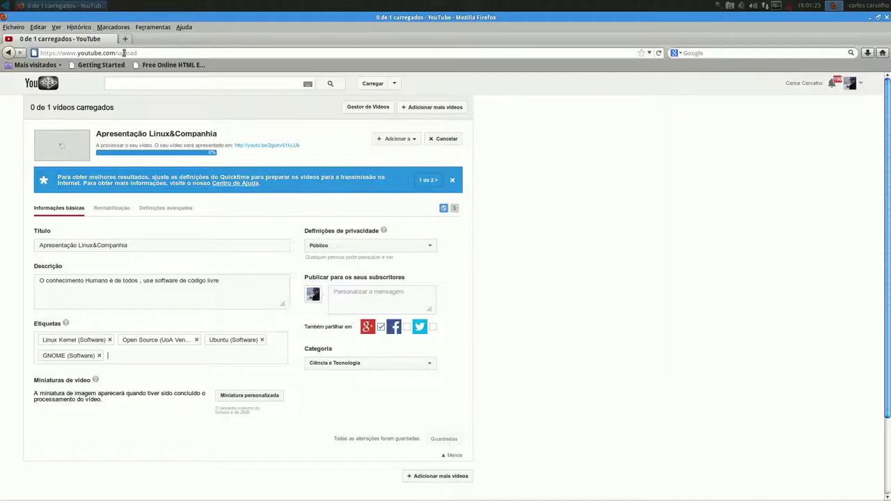
pyautogui.click(125, 39)
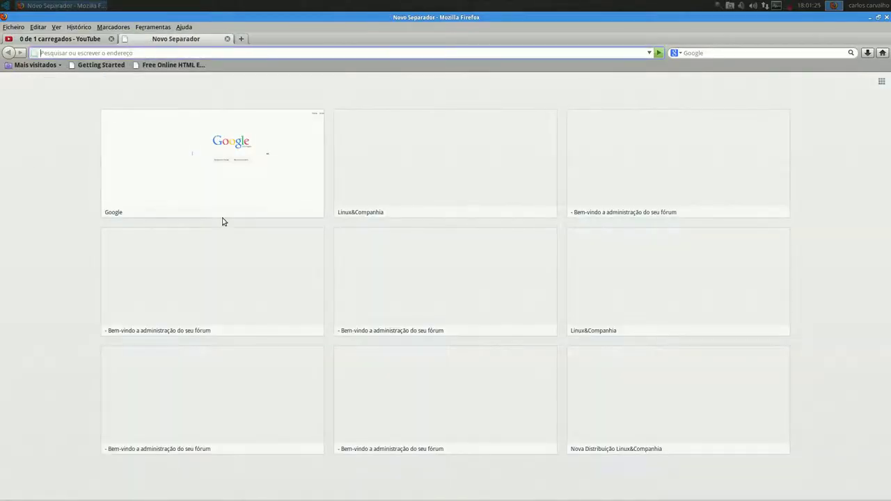
pyautogui.click(253, 180)
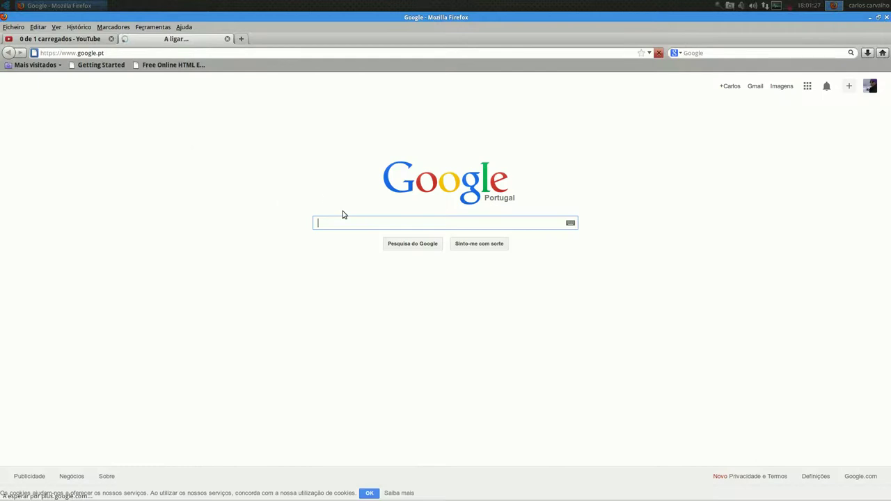
pyautogui.write('li')
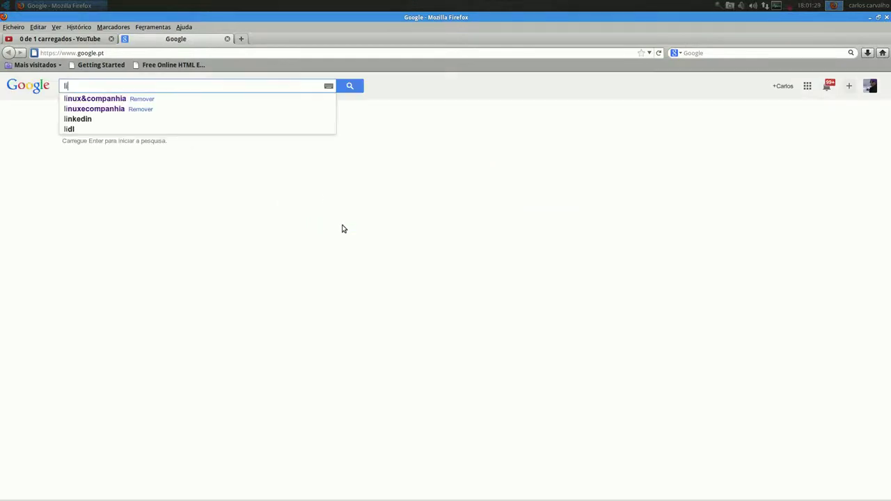
pyautogui.write('breoffice')
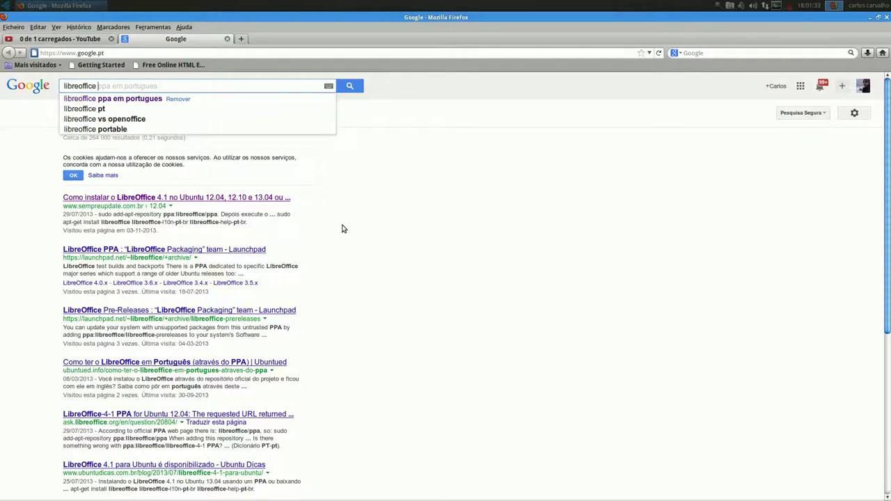
pyautogui.click(111, 99)
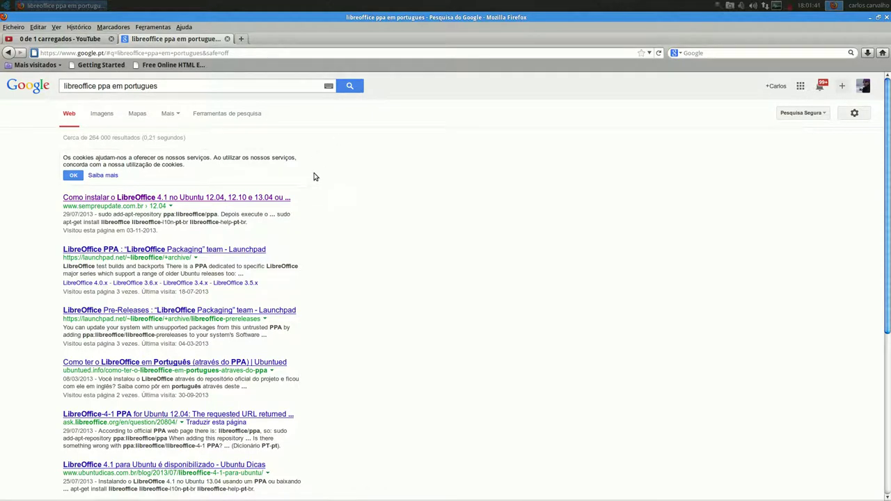
pyautogui.click(184, 200)
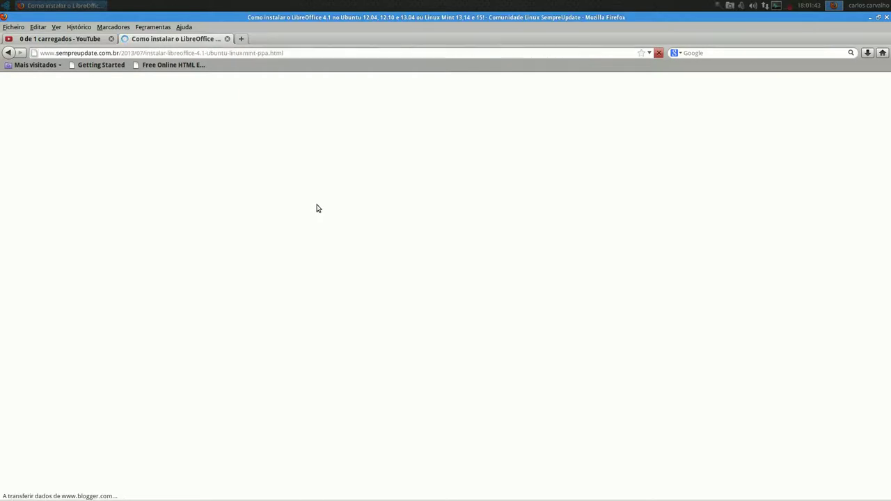
# Locate the repository command in the LibreOffice 4.1 guide and copy its "ppa:libreoffice/ppa" address
pyautogui.scroll(-10, 259, 206)
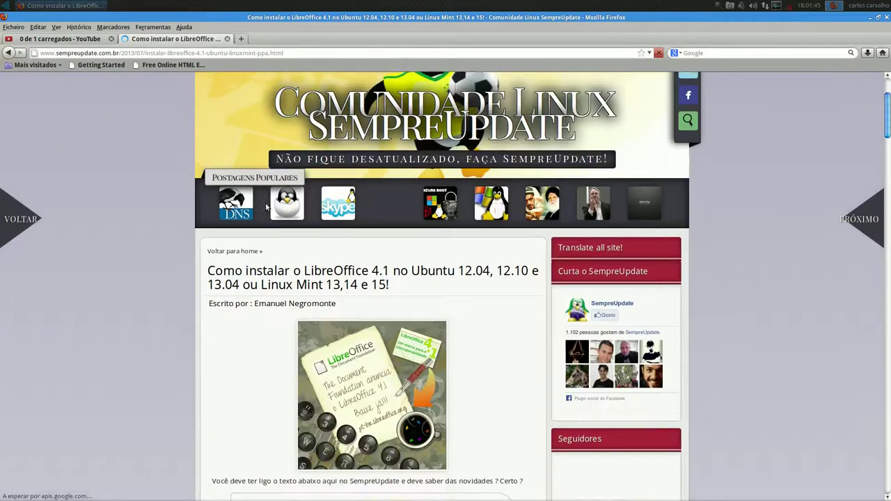
pyautogui.scroll(-3, 271, 204)
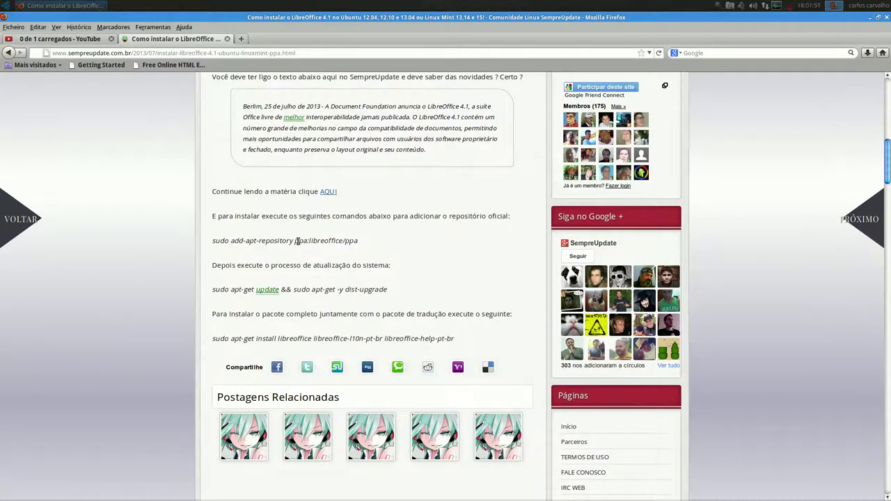
pyautogui.moveTo(294, 242); pyautogui.dragTo(358, 243)
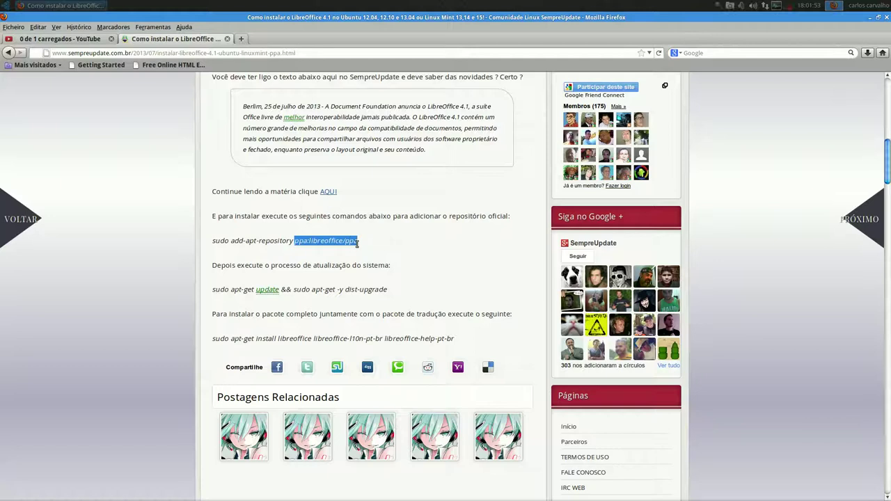
pyautogui.rightClick(324, 243)
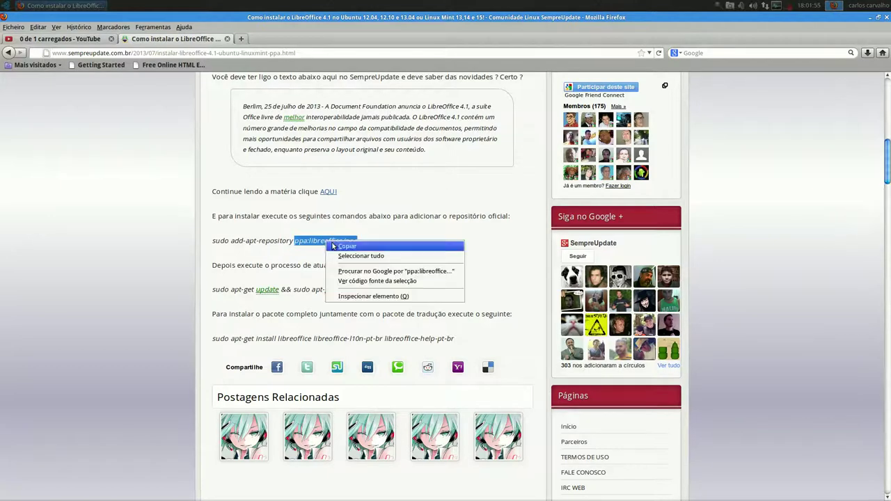
pyautogui.click(346, 247)
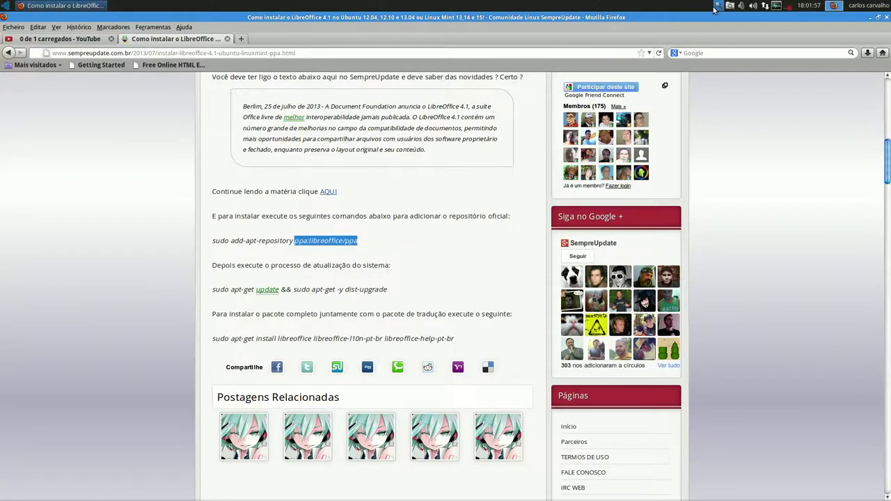
# Find Y PPA Manager with the application finder, launch it and authenticate with the account password
pyautogui.hotkey('alt', 'F3')
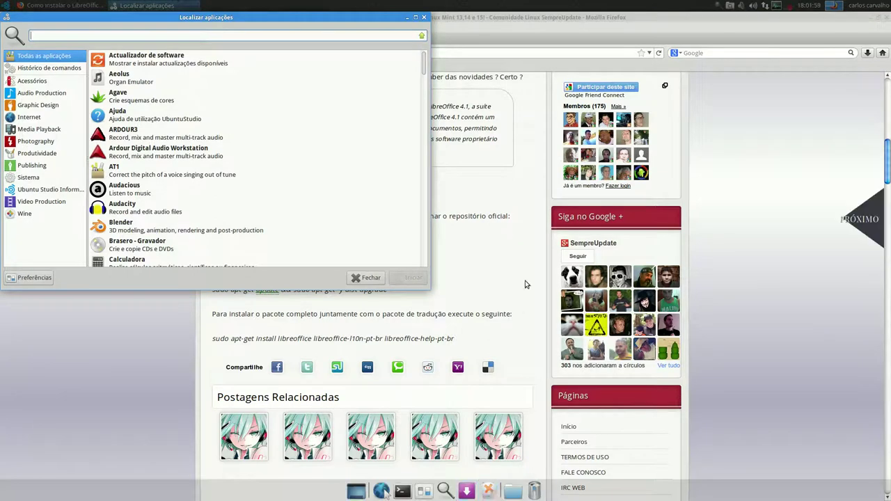
pyautogui.write('y pp')
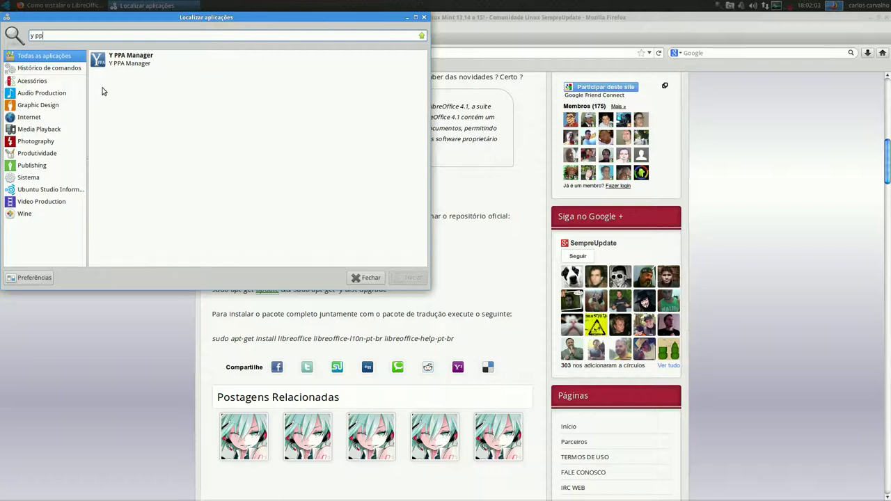
pyautogui.click(156, 65)
pyautogui.click(405, 281)
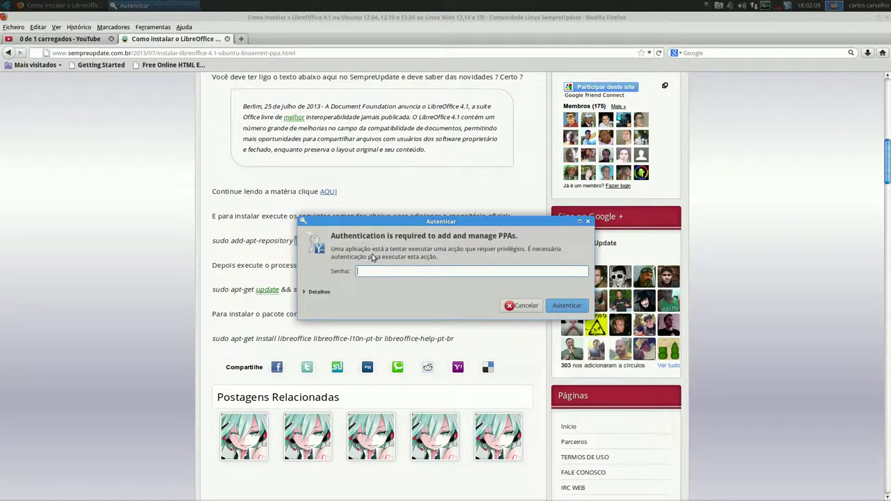
pyautogui.click(560, 309)
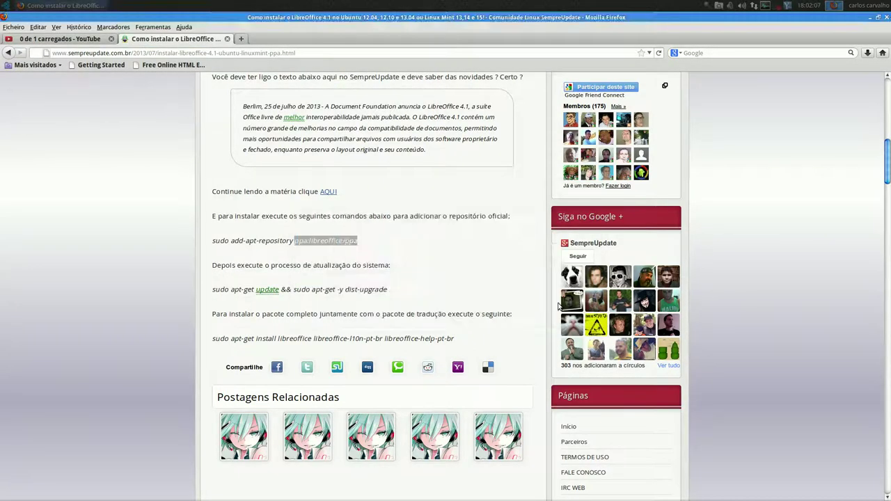
# Add the copied PPA "ppa:libreoffice/ppa" in Y PPA Manager, then close the program
pyautogui.click(400, 191)
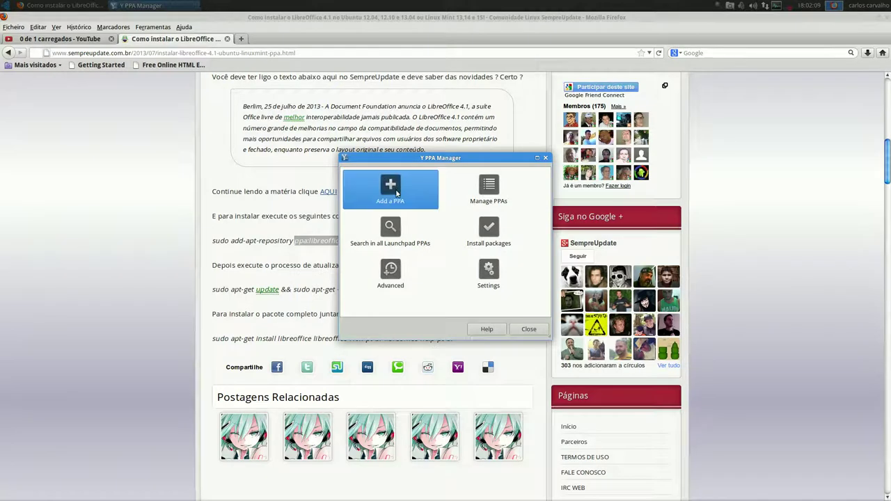
pyautogui.rightClick(414, 250)
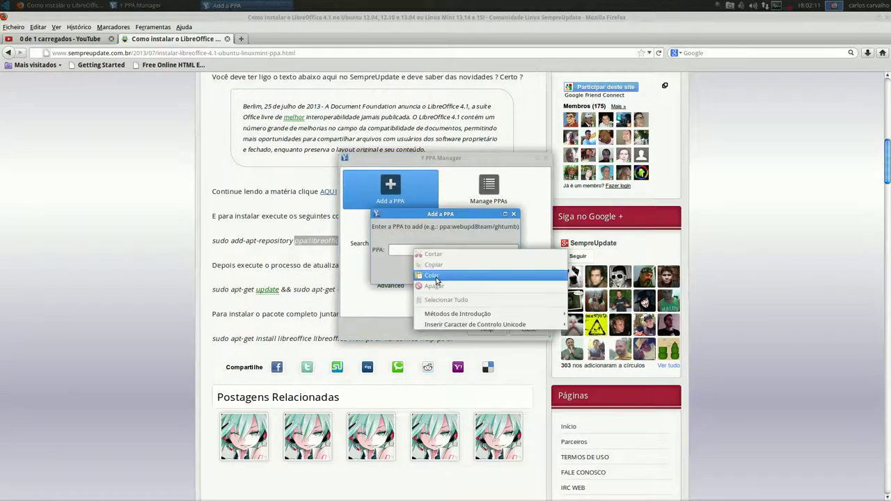
pyautogui.click(438, 280)
pyautogui.click(491, 272)
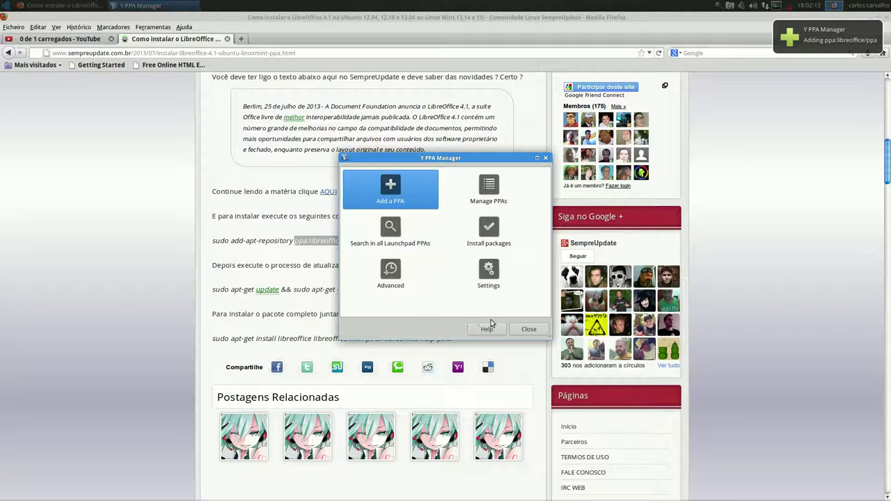
pyautogui.click(527, 328)
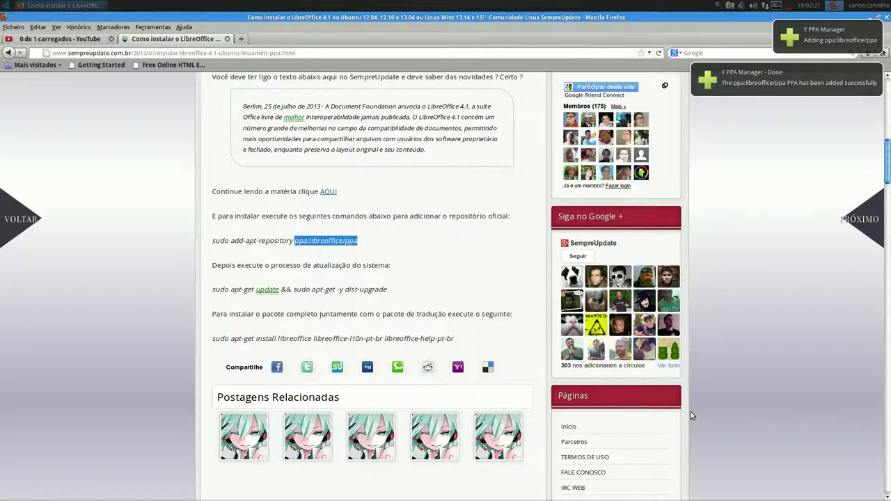
# Reopen Y PPA Manager by searching the applications for "Y PP" and authenticate with the account password
pyautogui.moveTo(518, 496)
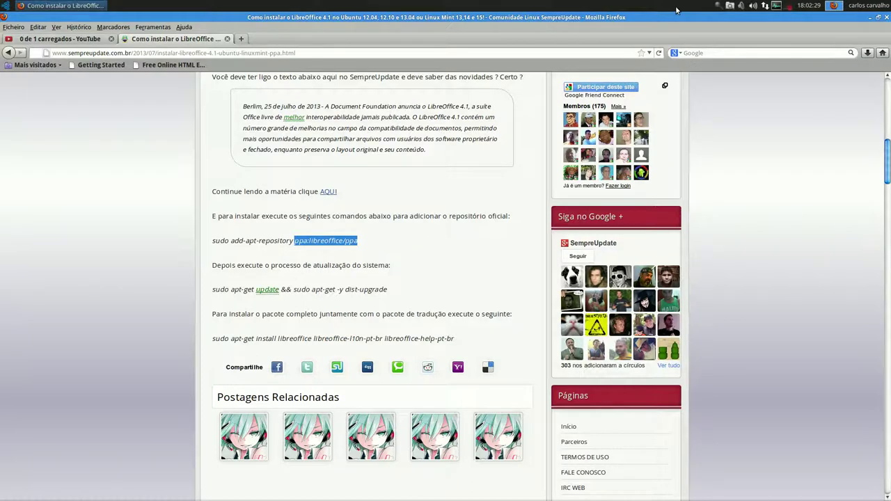
pyautogui.click(716, 5)
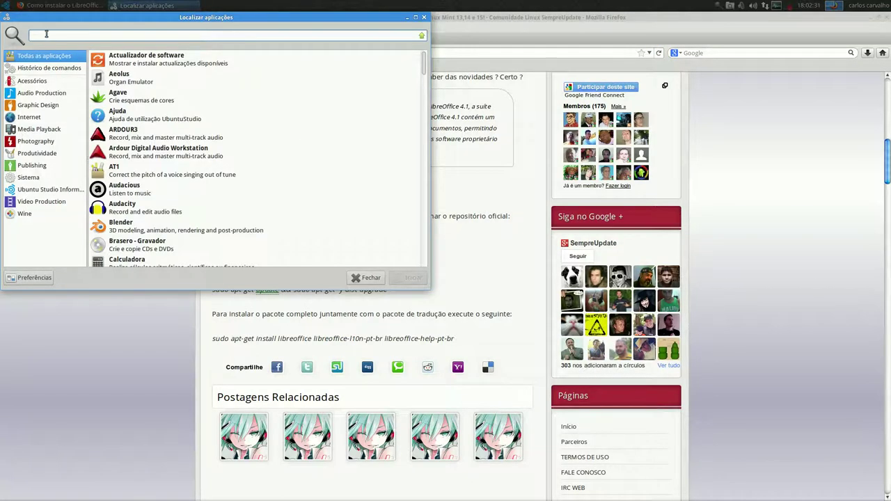
pyautogui.write('Y')
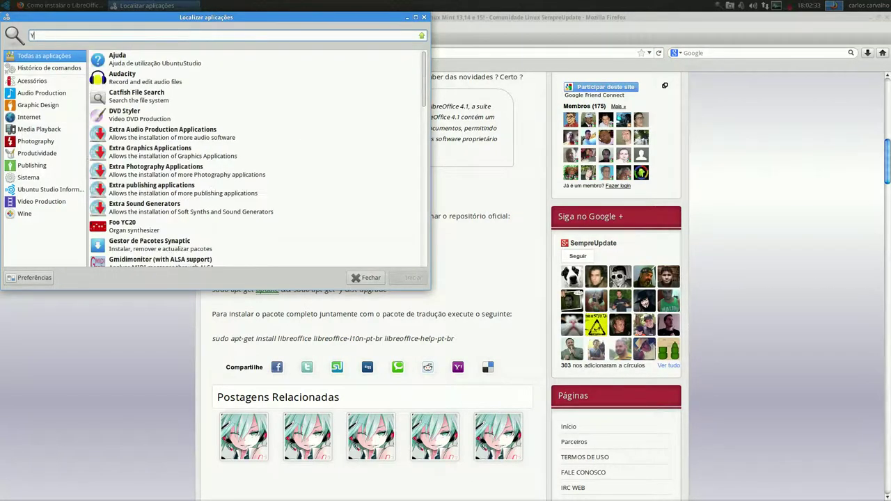
pyautogui.write('ppa')
pyautogui.press('BackSpace')
pyautogui.press('BackSpace')
pyautogui.press('BackSpace')
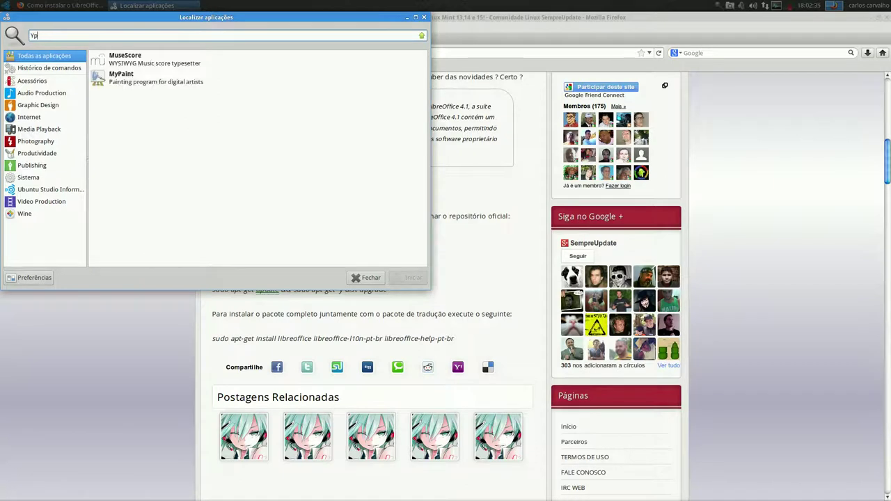
pyautogui.write('PP')
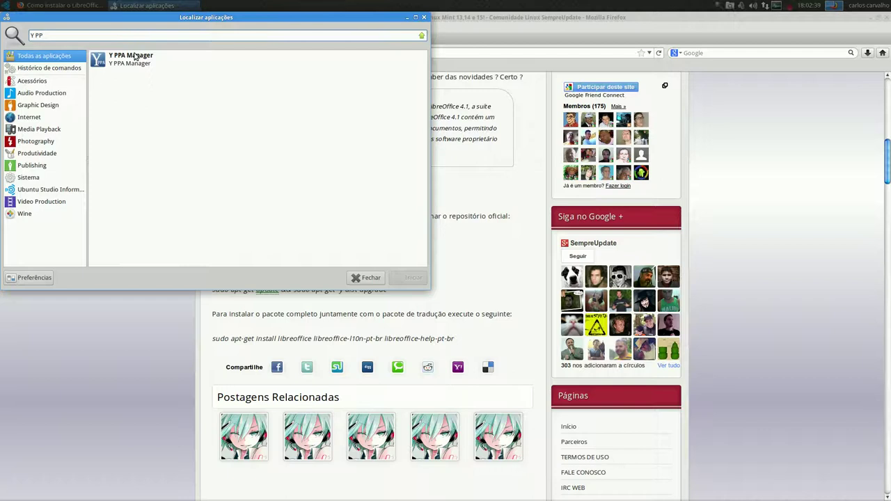
pyautogui.press('Down')
pyautogui.click(396, 277)
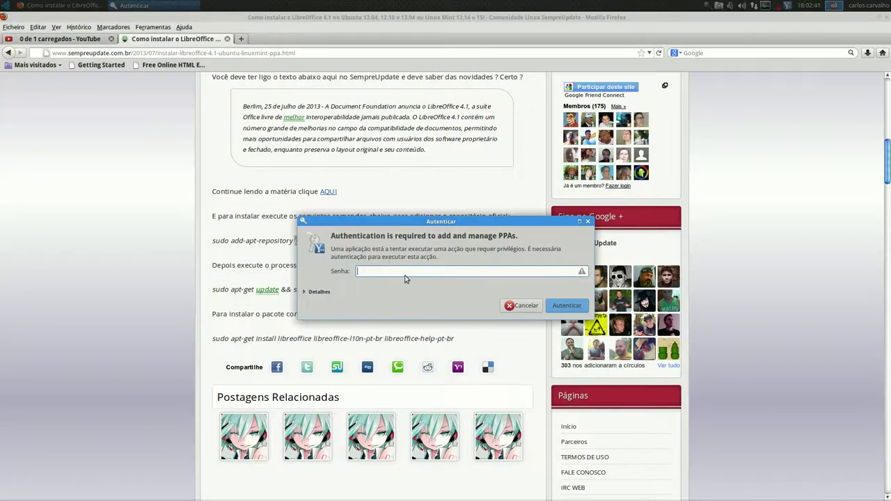
pyautogui.click(543, 304)
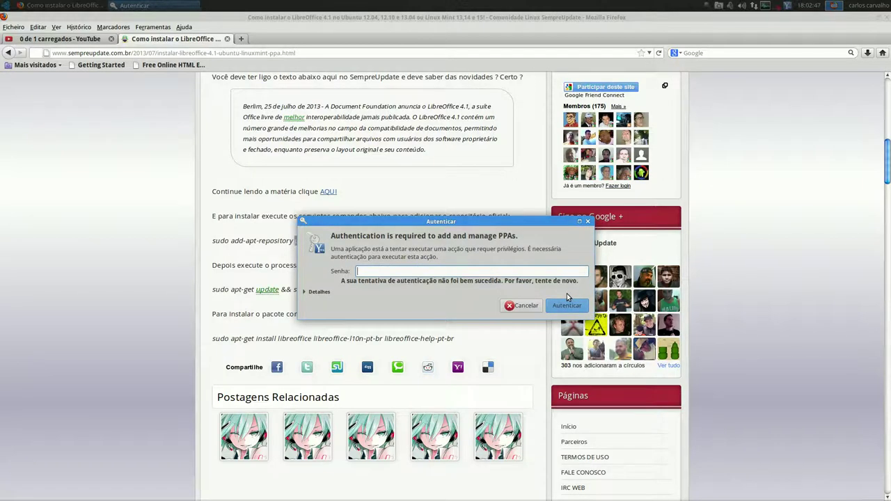
pyautogui.click(566, 304)
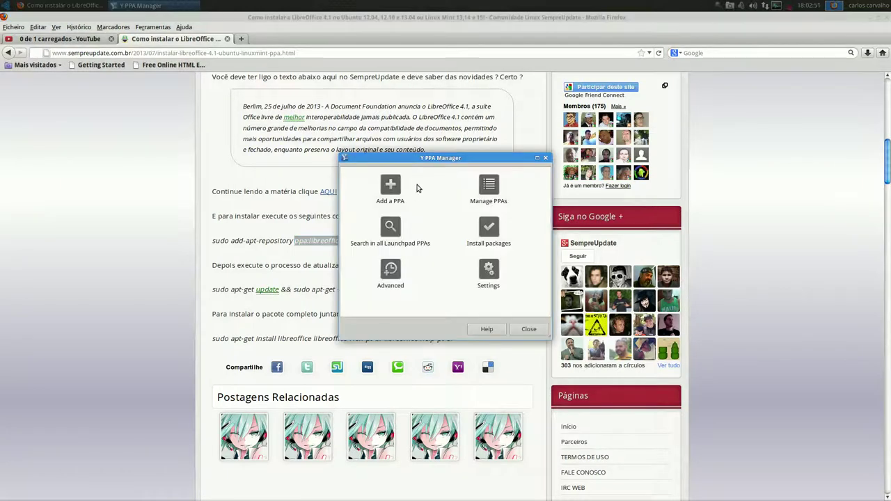
# Install the "libreoffice" package with Y PPA Manager and close the program once the installation is complete
pyautogui.moveTo(430, 157); pyautogui.dragTo(523, 76)
pyautogui.click(580, 149)
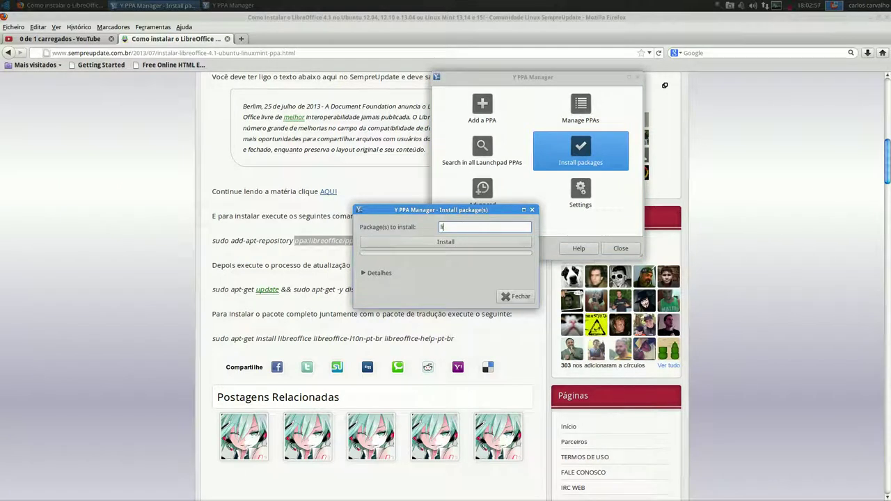
pyautogui.write('libreoffice')
pyautogui.press('Return')
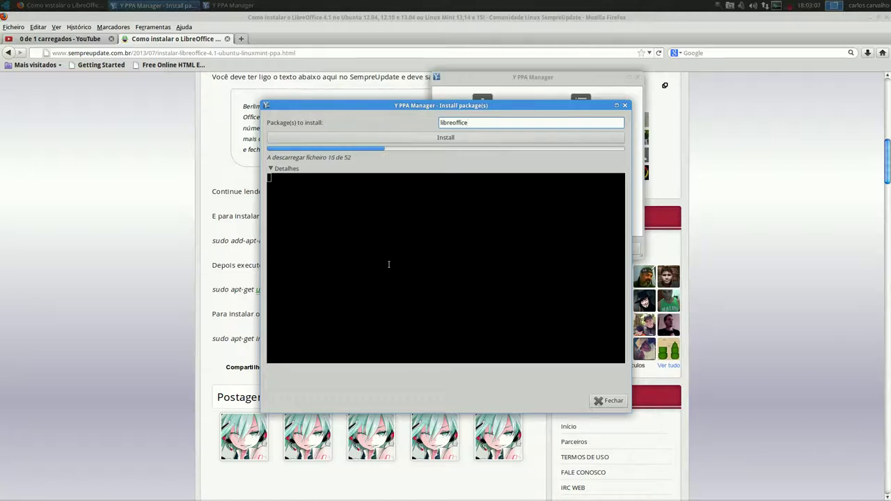
pyautogui.moveTo(454, 105); pyautogui.dragTo(644, 166)
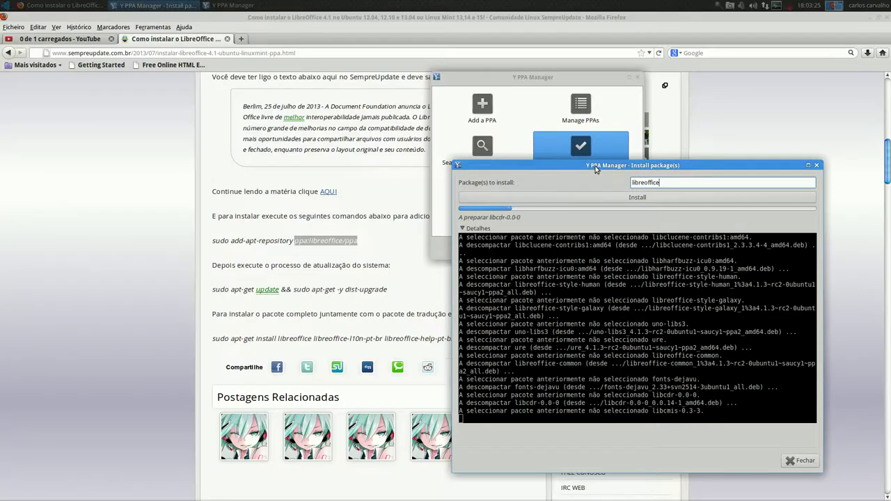
pyautogui.moveTo(596, 169); pyautogui.dragTo(593, 92)
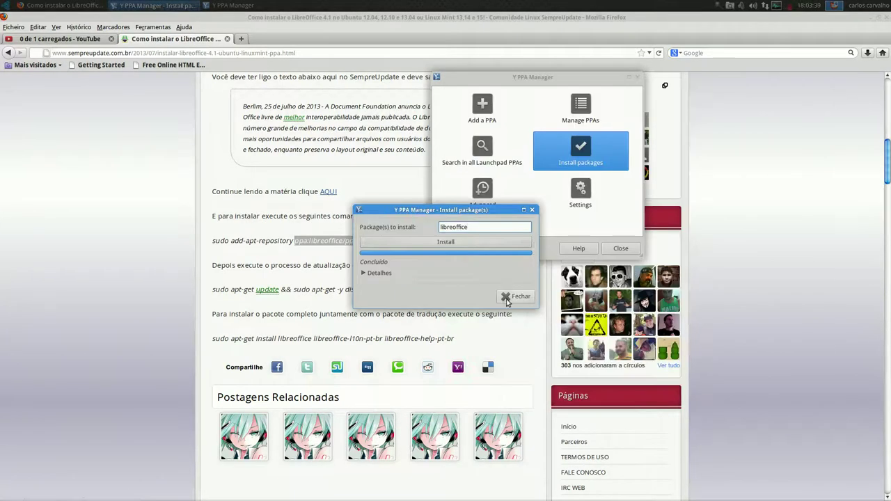
pyautogui.click(513, 299)
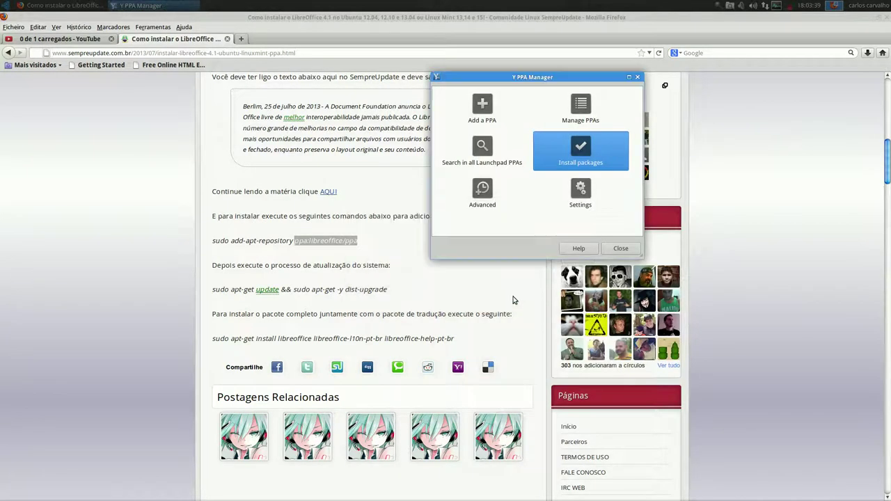
pyautogui.click(637, 76)
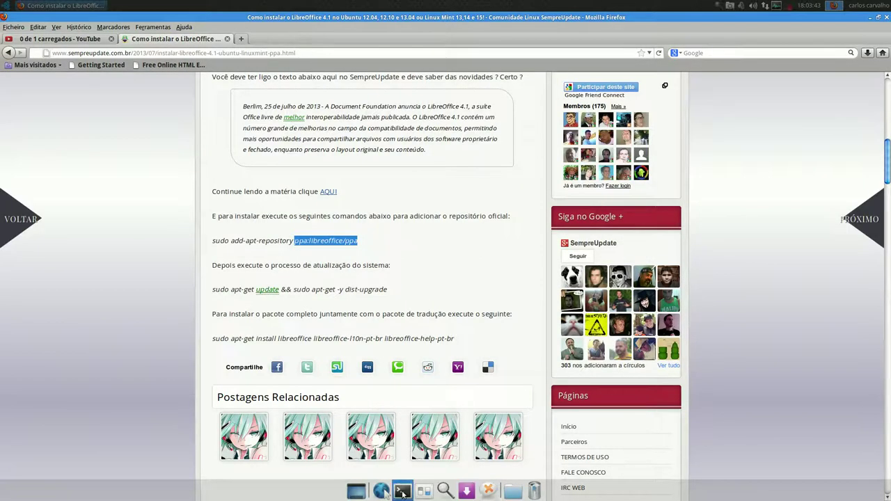
# Open a terminal beside the guide and copy the guide's command "sudo apt-get install libreoffice libreoffice-l10n-pt-br libreoffice-help-pt-br"
pyautogui.hotkey('ctrl', 'alt', 't')
pyautogui.moveTo(442, 148); pyautogui.dragTo(650, 74)
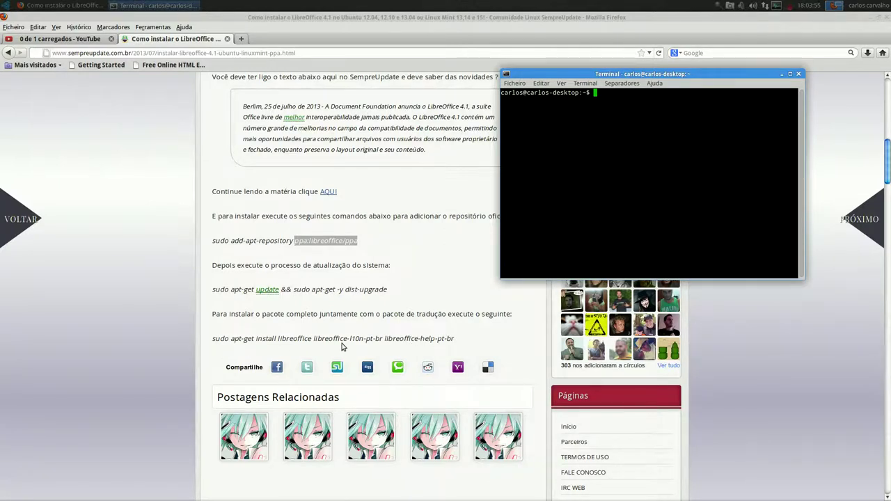
pyautogui.moveTo(461, 340); pyautogui.dragTo(215, 339)
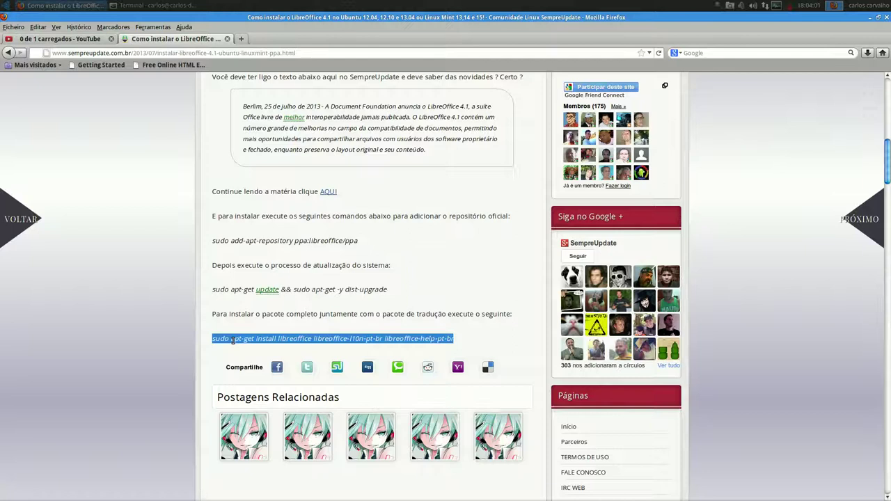
pyautogui.rightClick(232, 339)
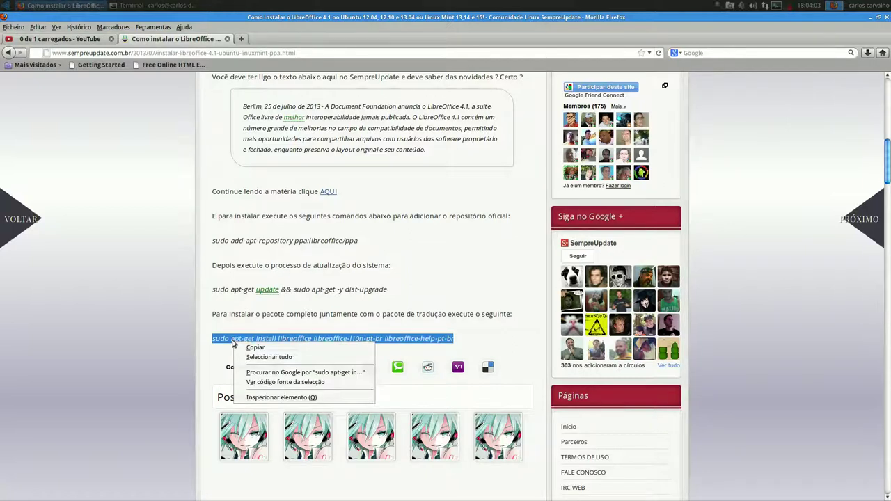
pyautogui.click(251, 345)
# Run the copied install command in a new terminal with the account password, accept the installation with "y" and exit that terminal
pyautogui.moveTo(458, 493)
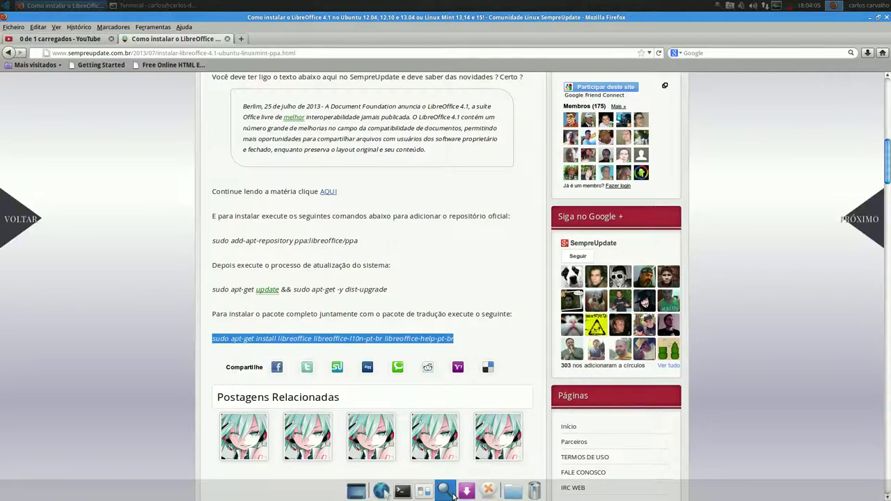
pyautogui.click(403, 491)
pyautogui.rightClick(392, 186)
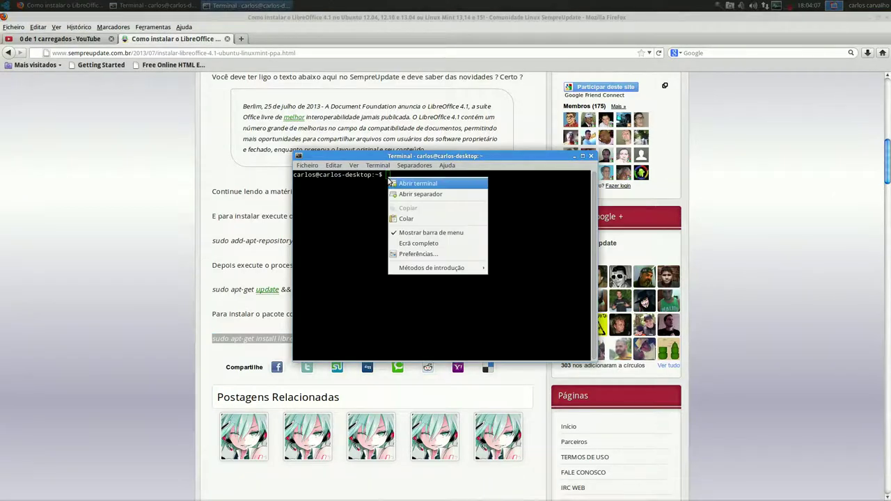
pyautogui.click(402, 217)
pyautogui.press('Return')
pyautogui.press('Return')
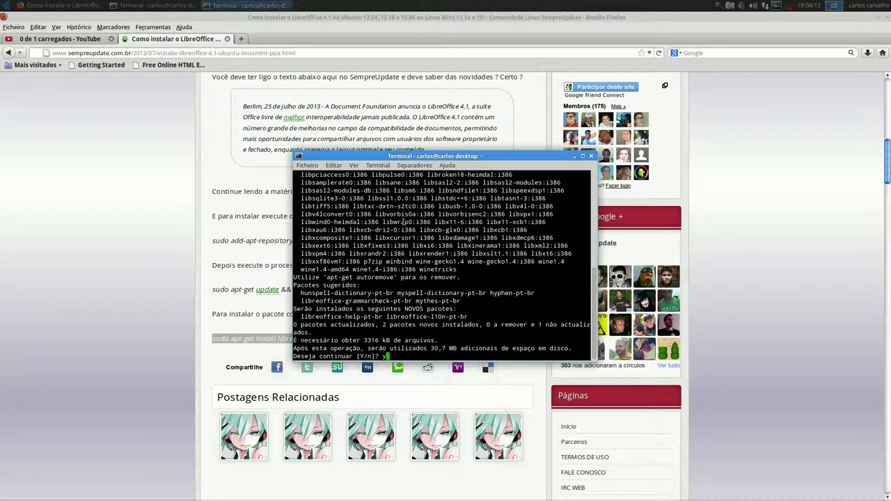
pyautogui.write('y')
pyautogui.press('Return')
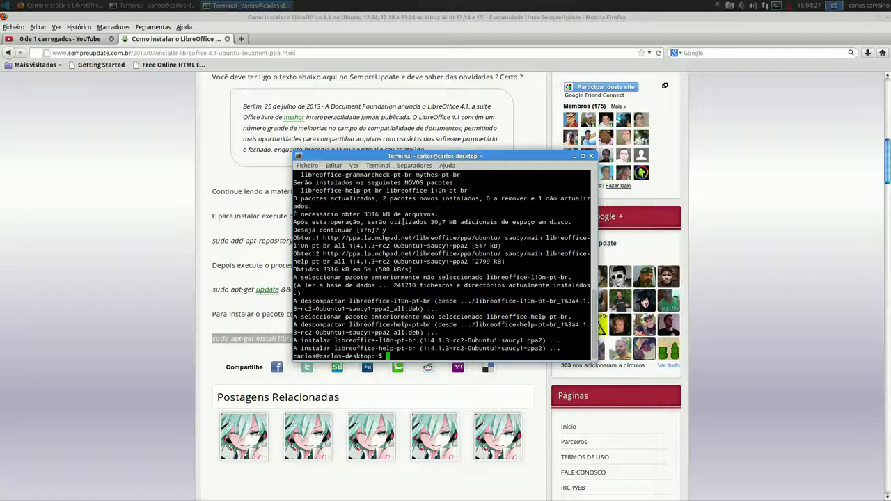
pyautogui.write('it')
pyautogui.press('Return')
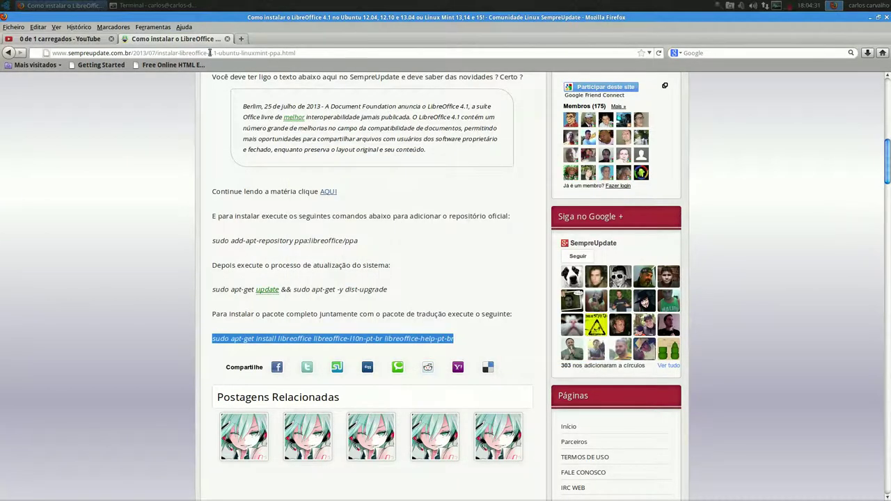
# Launch LibreOffice from the Produtividade applications, check its version information and close the information window
pyautogui.click(5, 6)
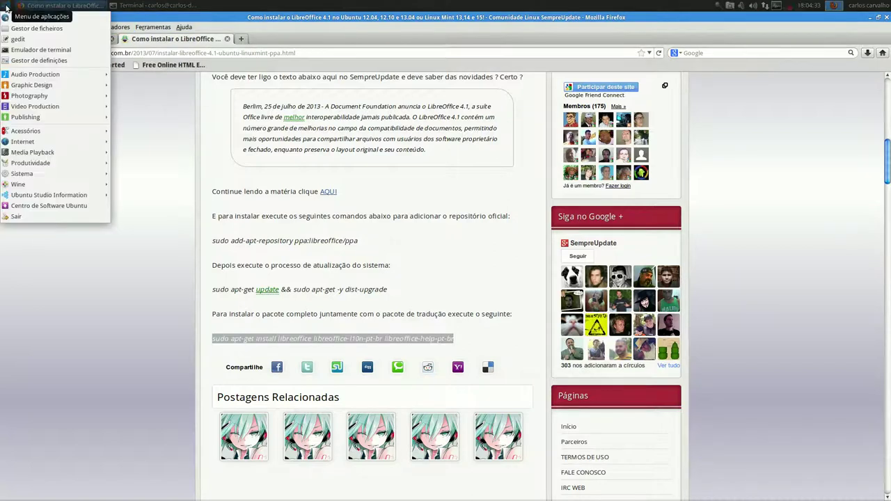
pyautogui.moveTo(48, 89)
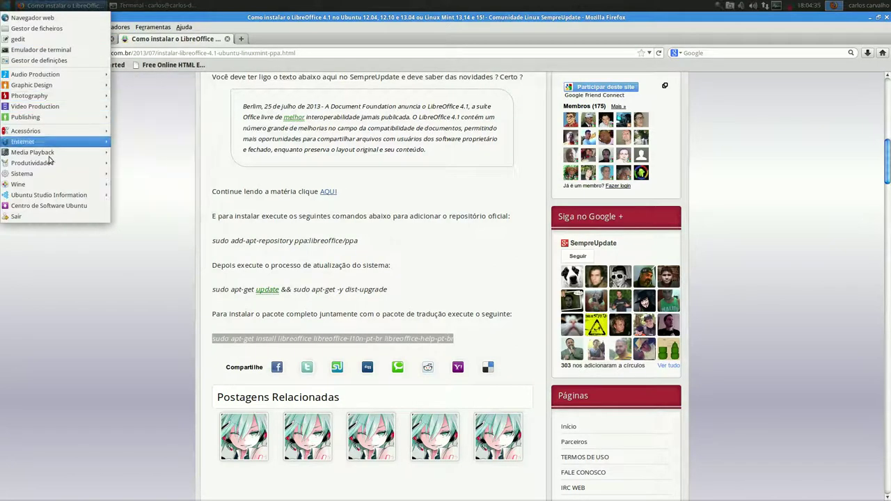
pyautogui.moveTo(84, 162)
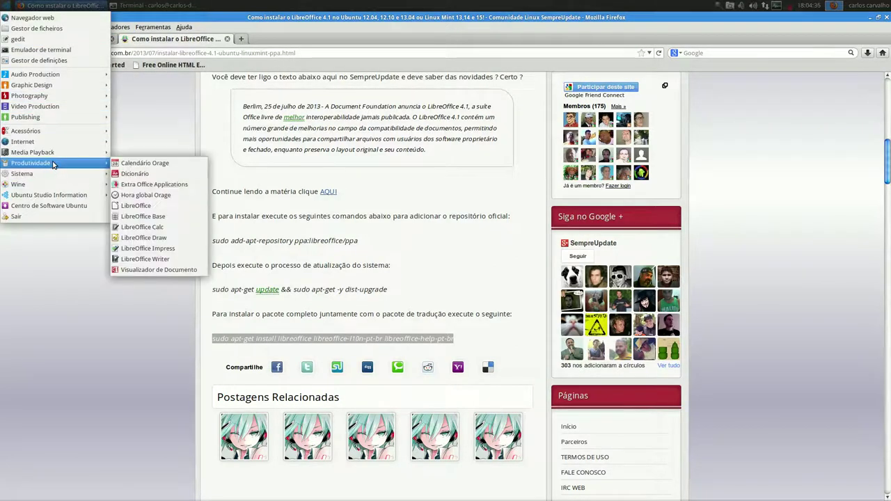
pyautogui.click(154, 205)
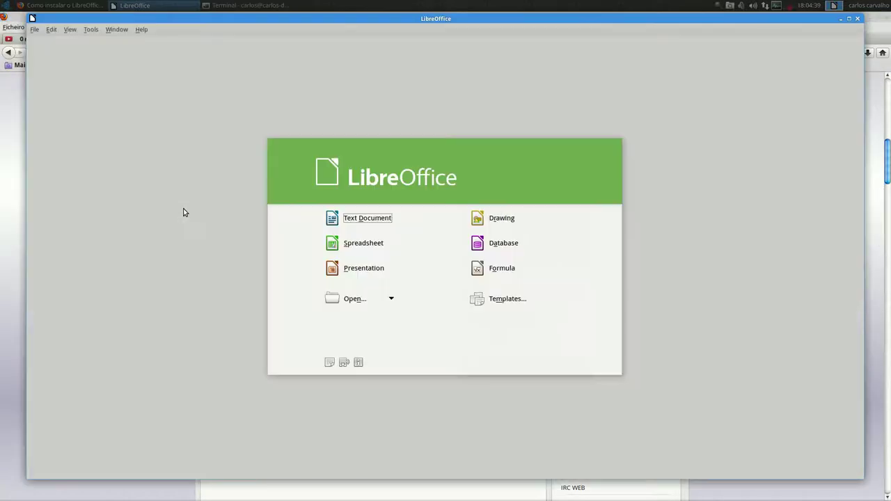
pyautogui.click(144, 31)
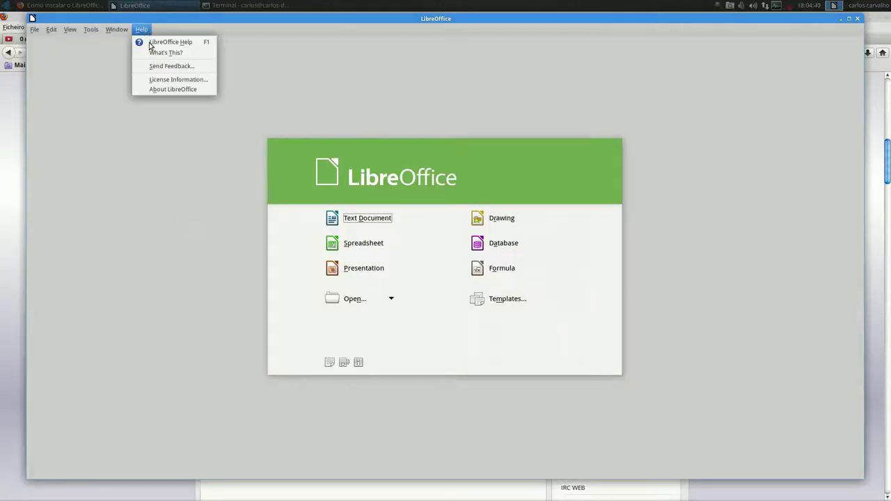
pyautogui.click(167, 92)
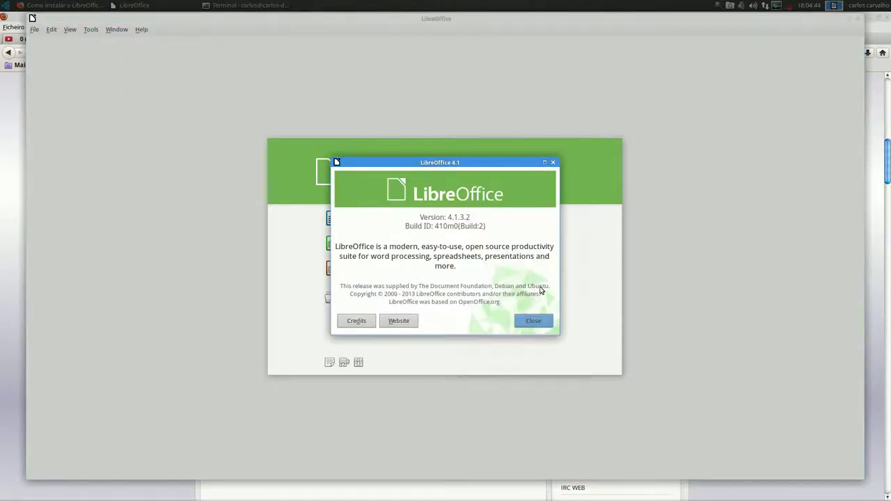
pyautogui.click(535, 321)
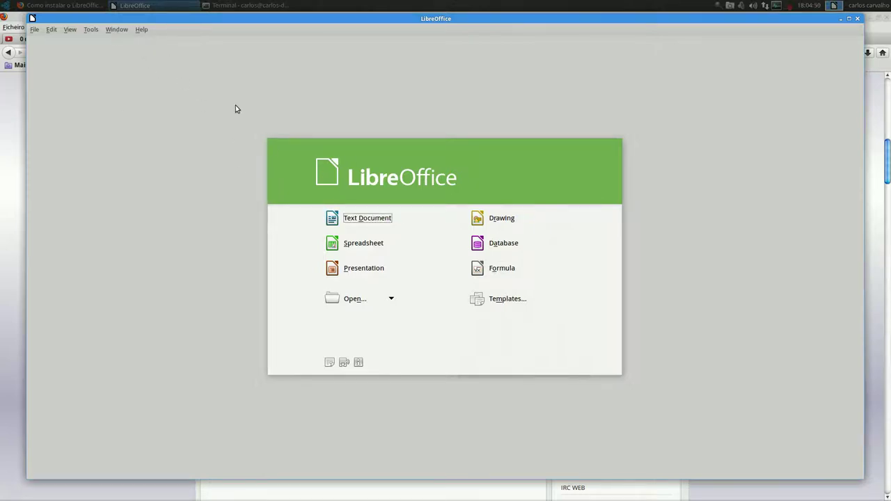
# View the user data page of LibreOffice's options, close the options without changing anything and exit LibreOffice
pyautogui.click(91, 30)
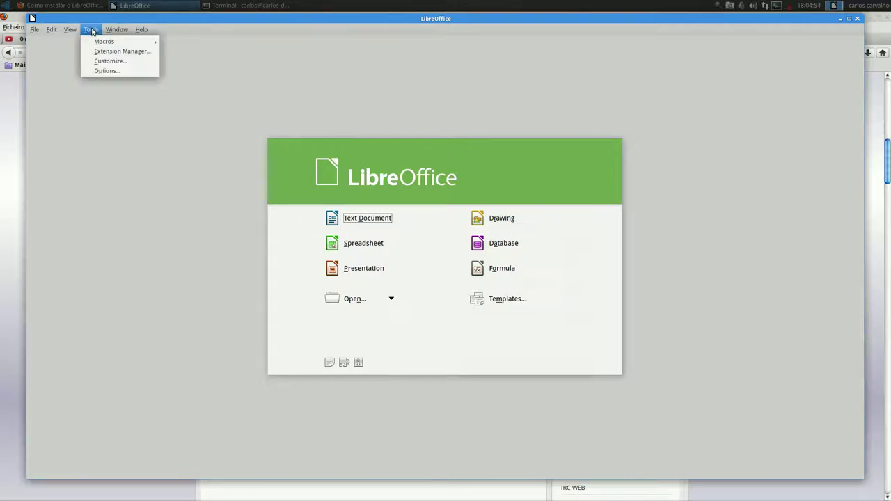
pyautogui.click(106, 70)
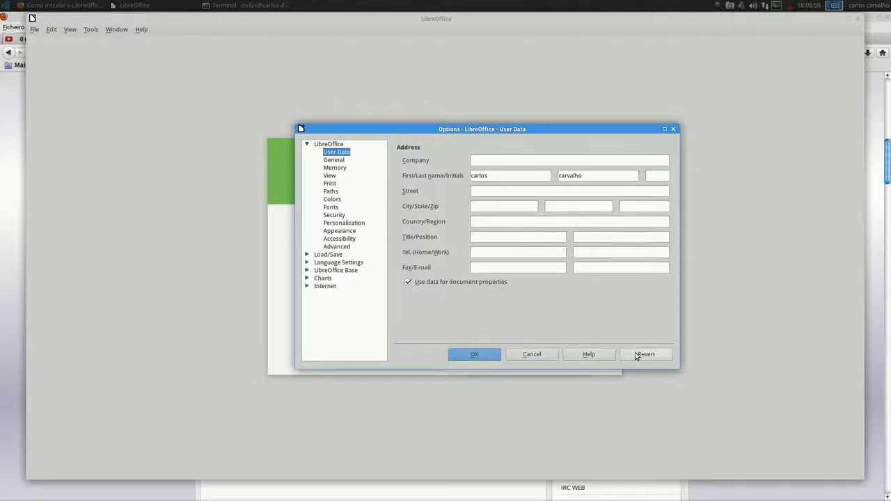
pyautogui.click(471, 353)
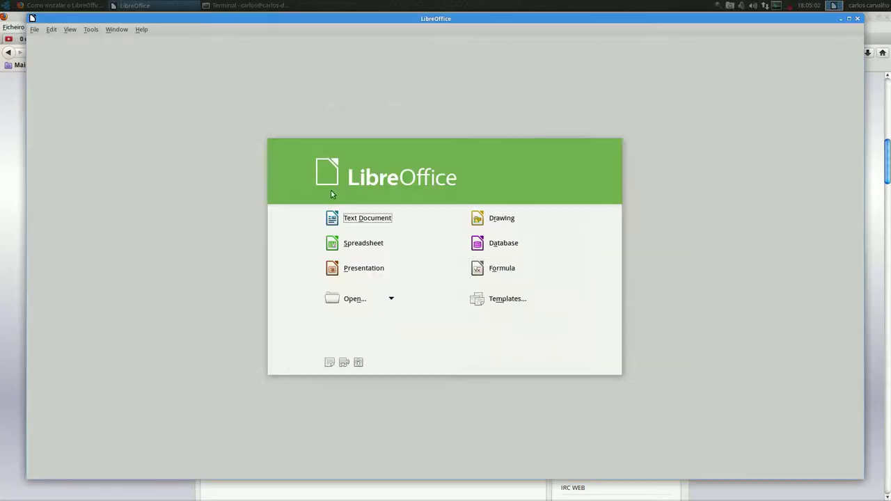
pyautogui.click(34, 30)
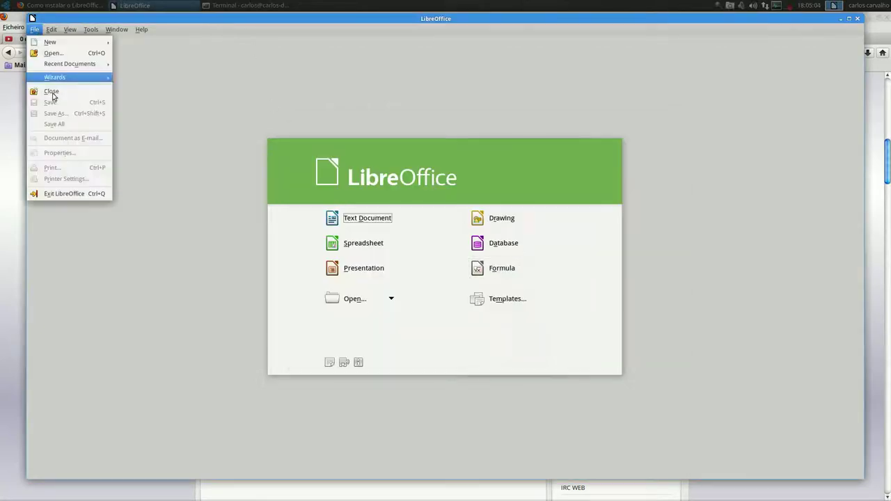
pyautogui.click(69, 194)
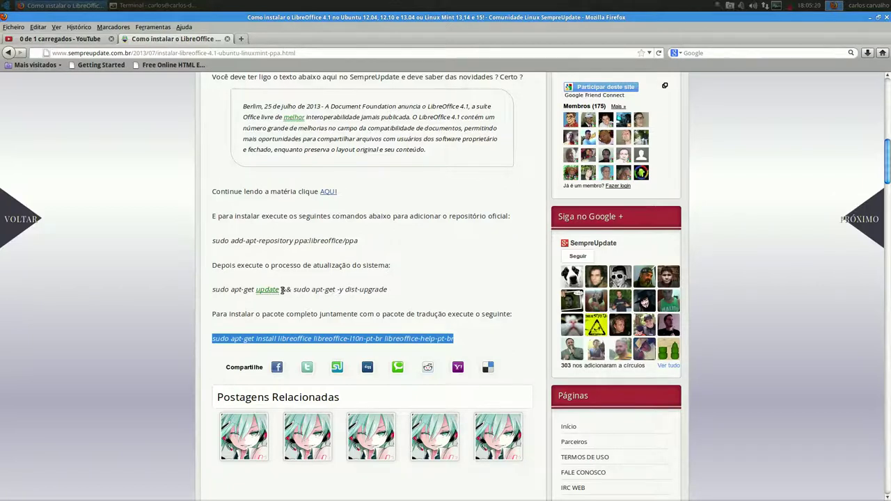
# Replace the guide with a blank browser tab and purge the "libreoffice" package in a new terminal, entering the account password and accepting with "y"
pyautogui.click(227, 39)
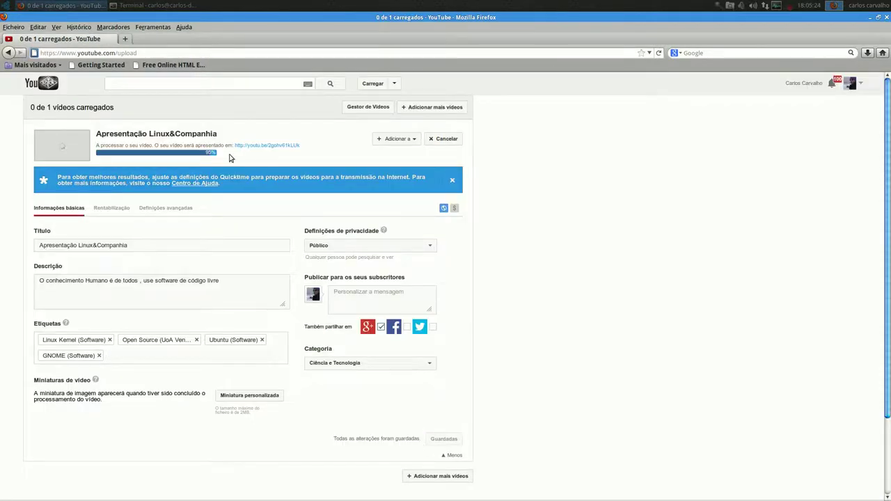
pyautogui.click(125, 39)
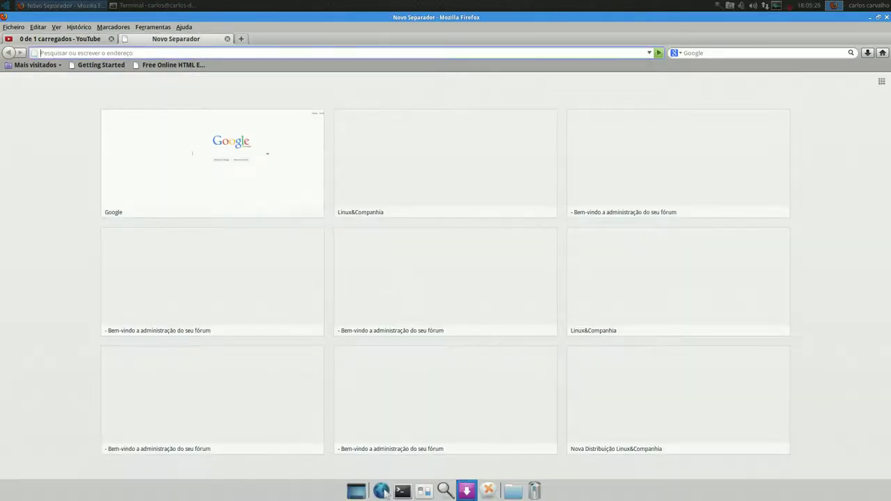
pyautogui.click(403, 492)
pyautogui.write('sudo apt-get')
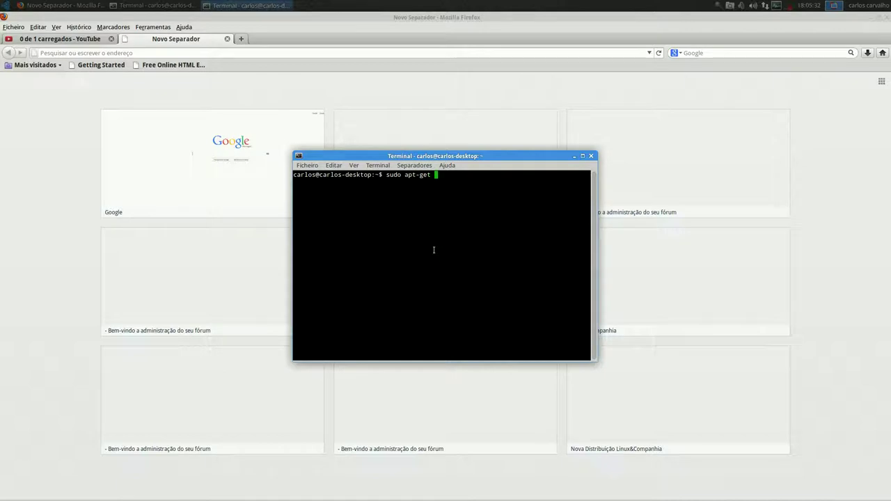
pyautogui.write('ge libreoffice')
pyautogui.press('Return')
pyautogui.press('Return')
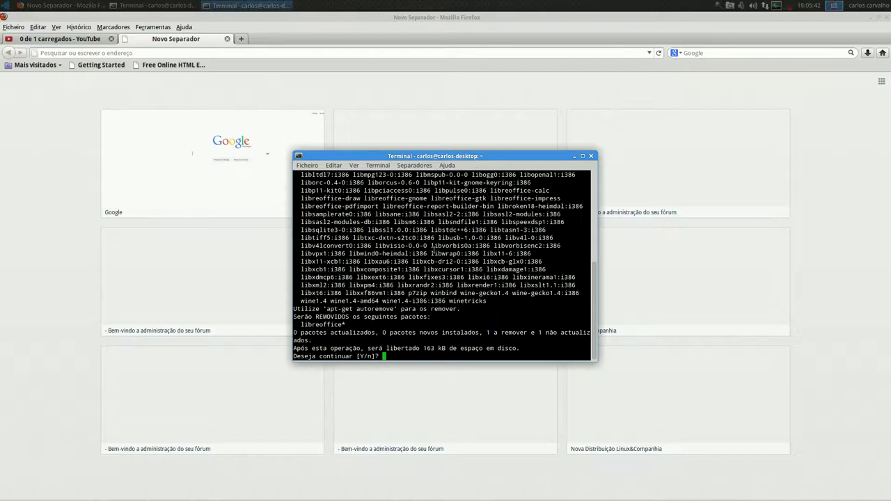
pyautogui.write('y')
pyautogui.press('Return')
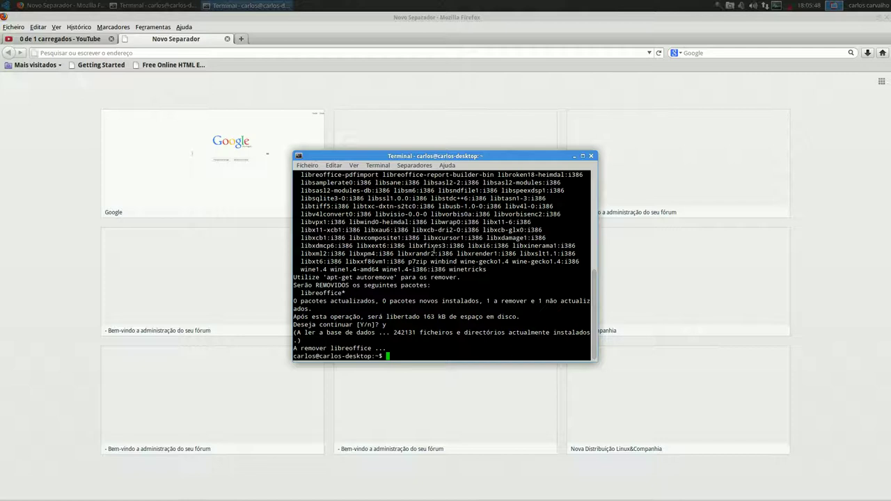
# Run "sudo apt-get autoremove" in the terminal to remove the packages that are no longer needed
pyautogui.write('sudo apt-get auto')
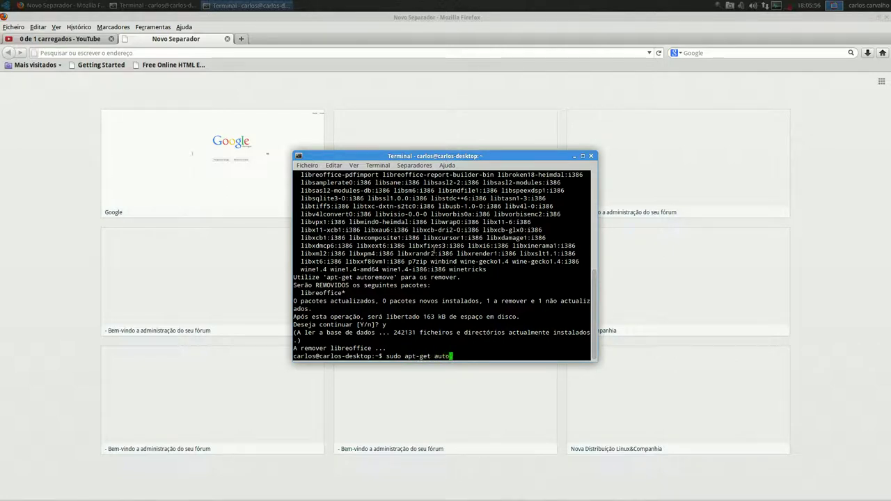
pyautogui.write('remove')
pyautogui.press('Return')
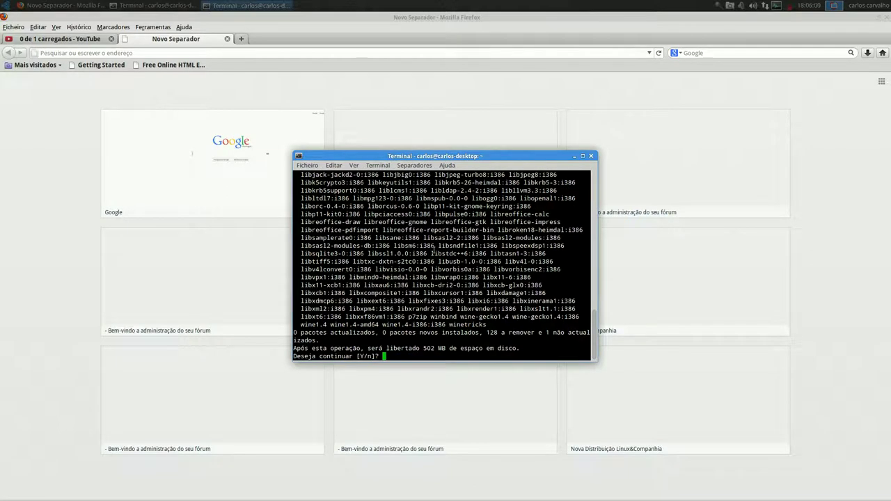